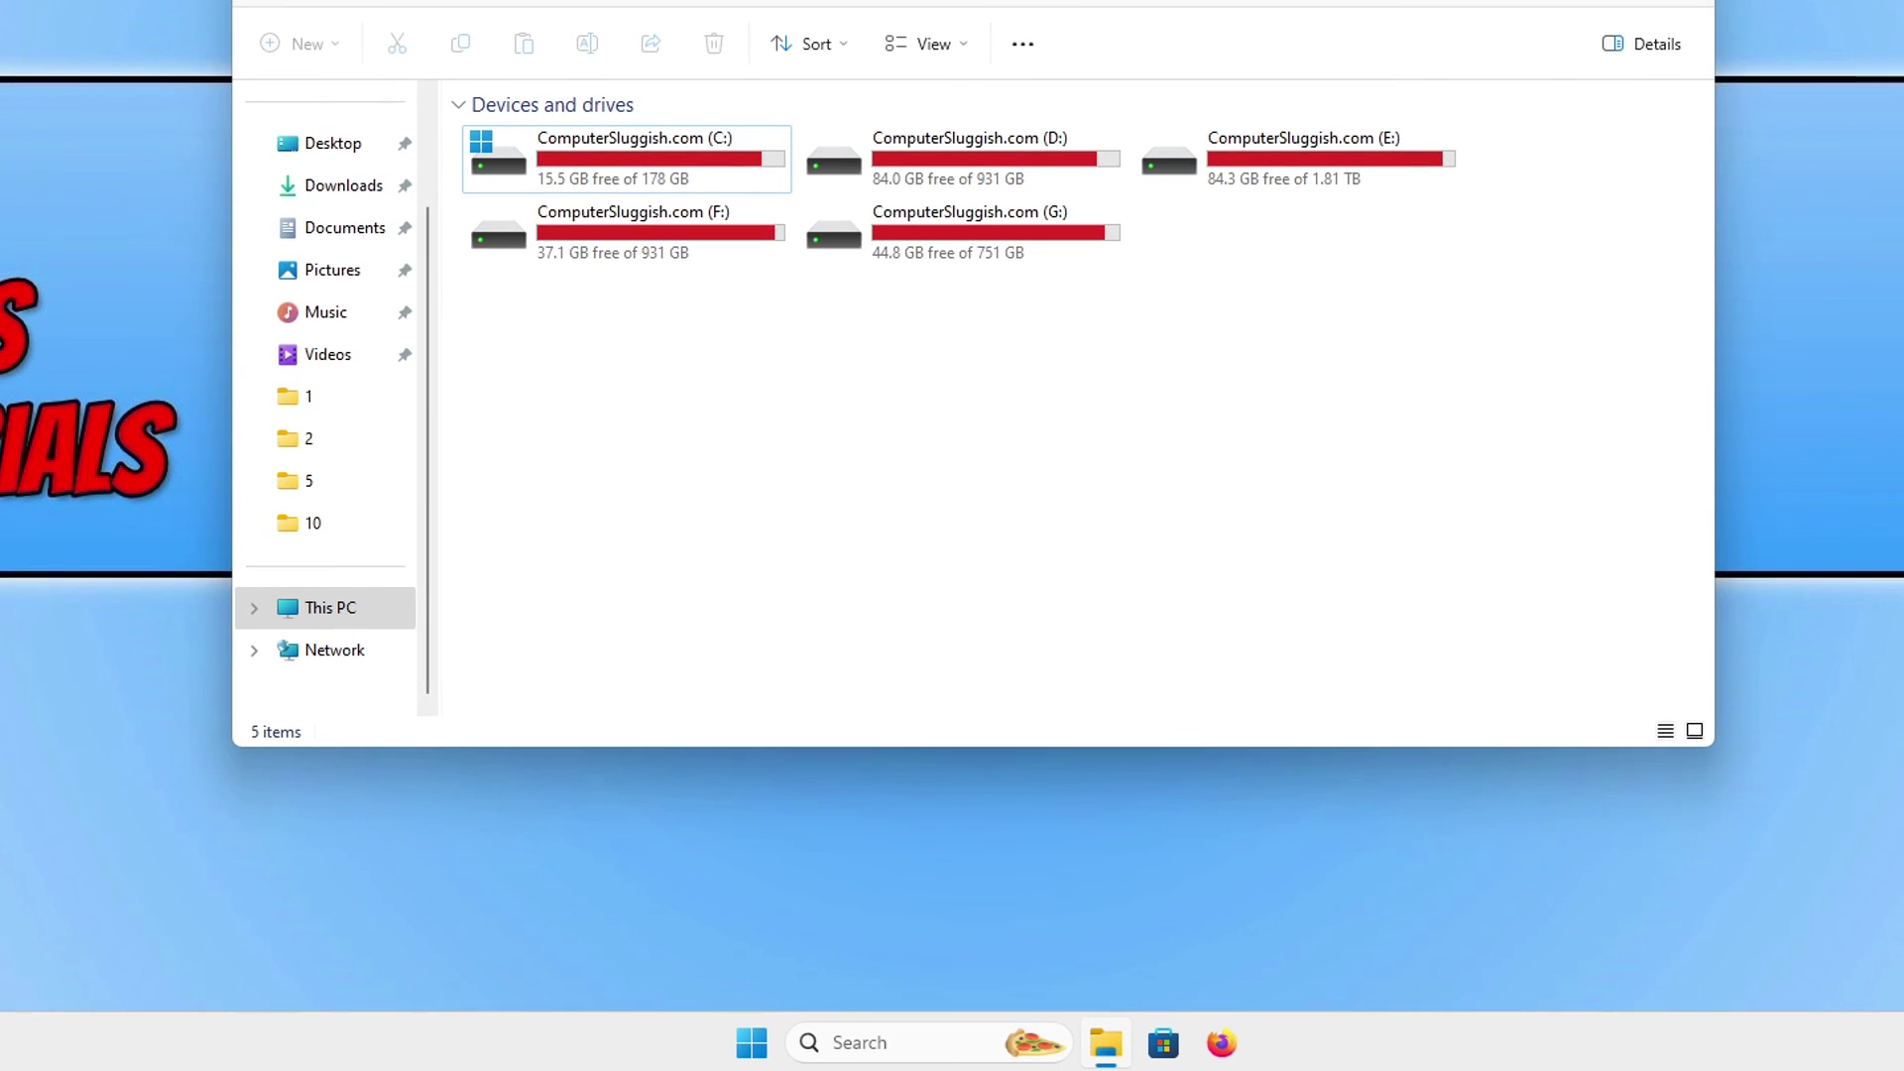
Search Start for 'disk mana' and launch Disk Management via 'Create and format hard disk partitions'
key("super+d")
left_click(751, 1041)
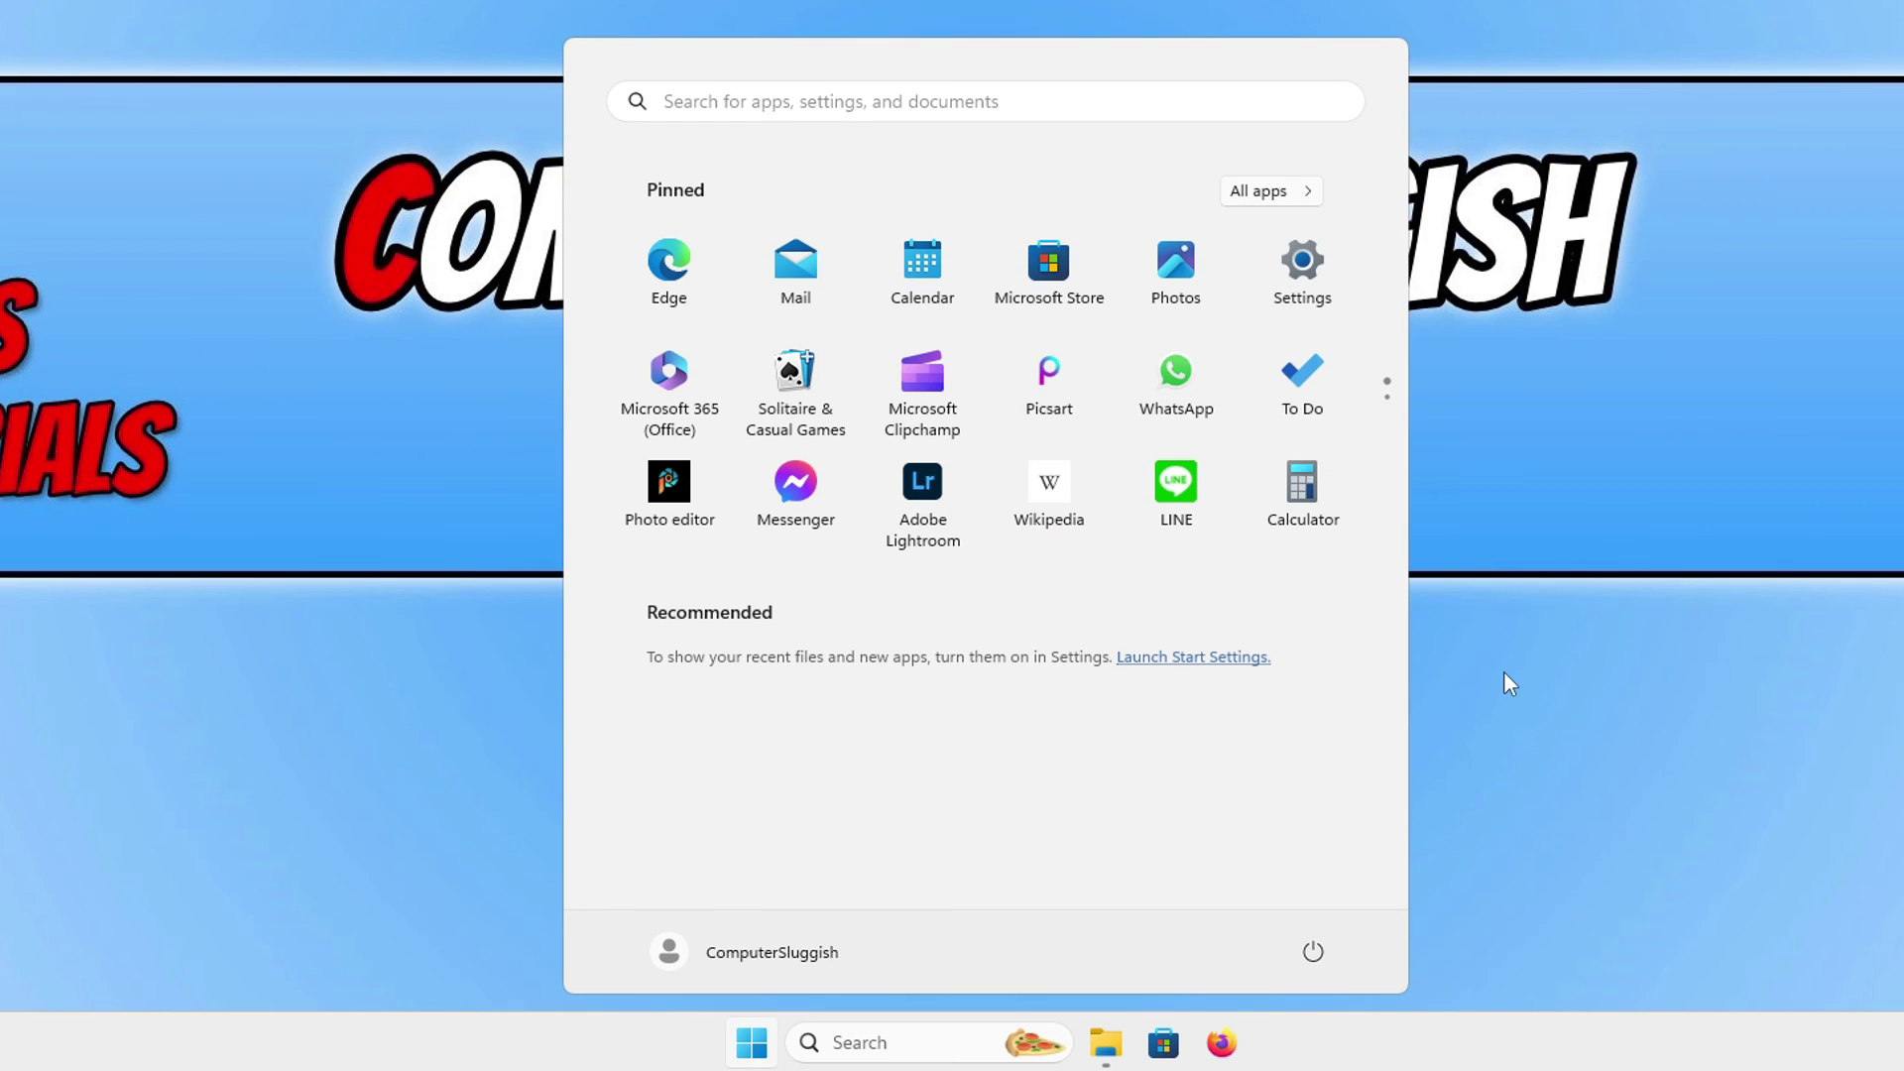
type("disk mana")
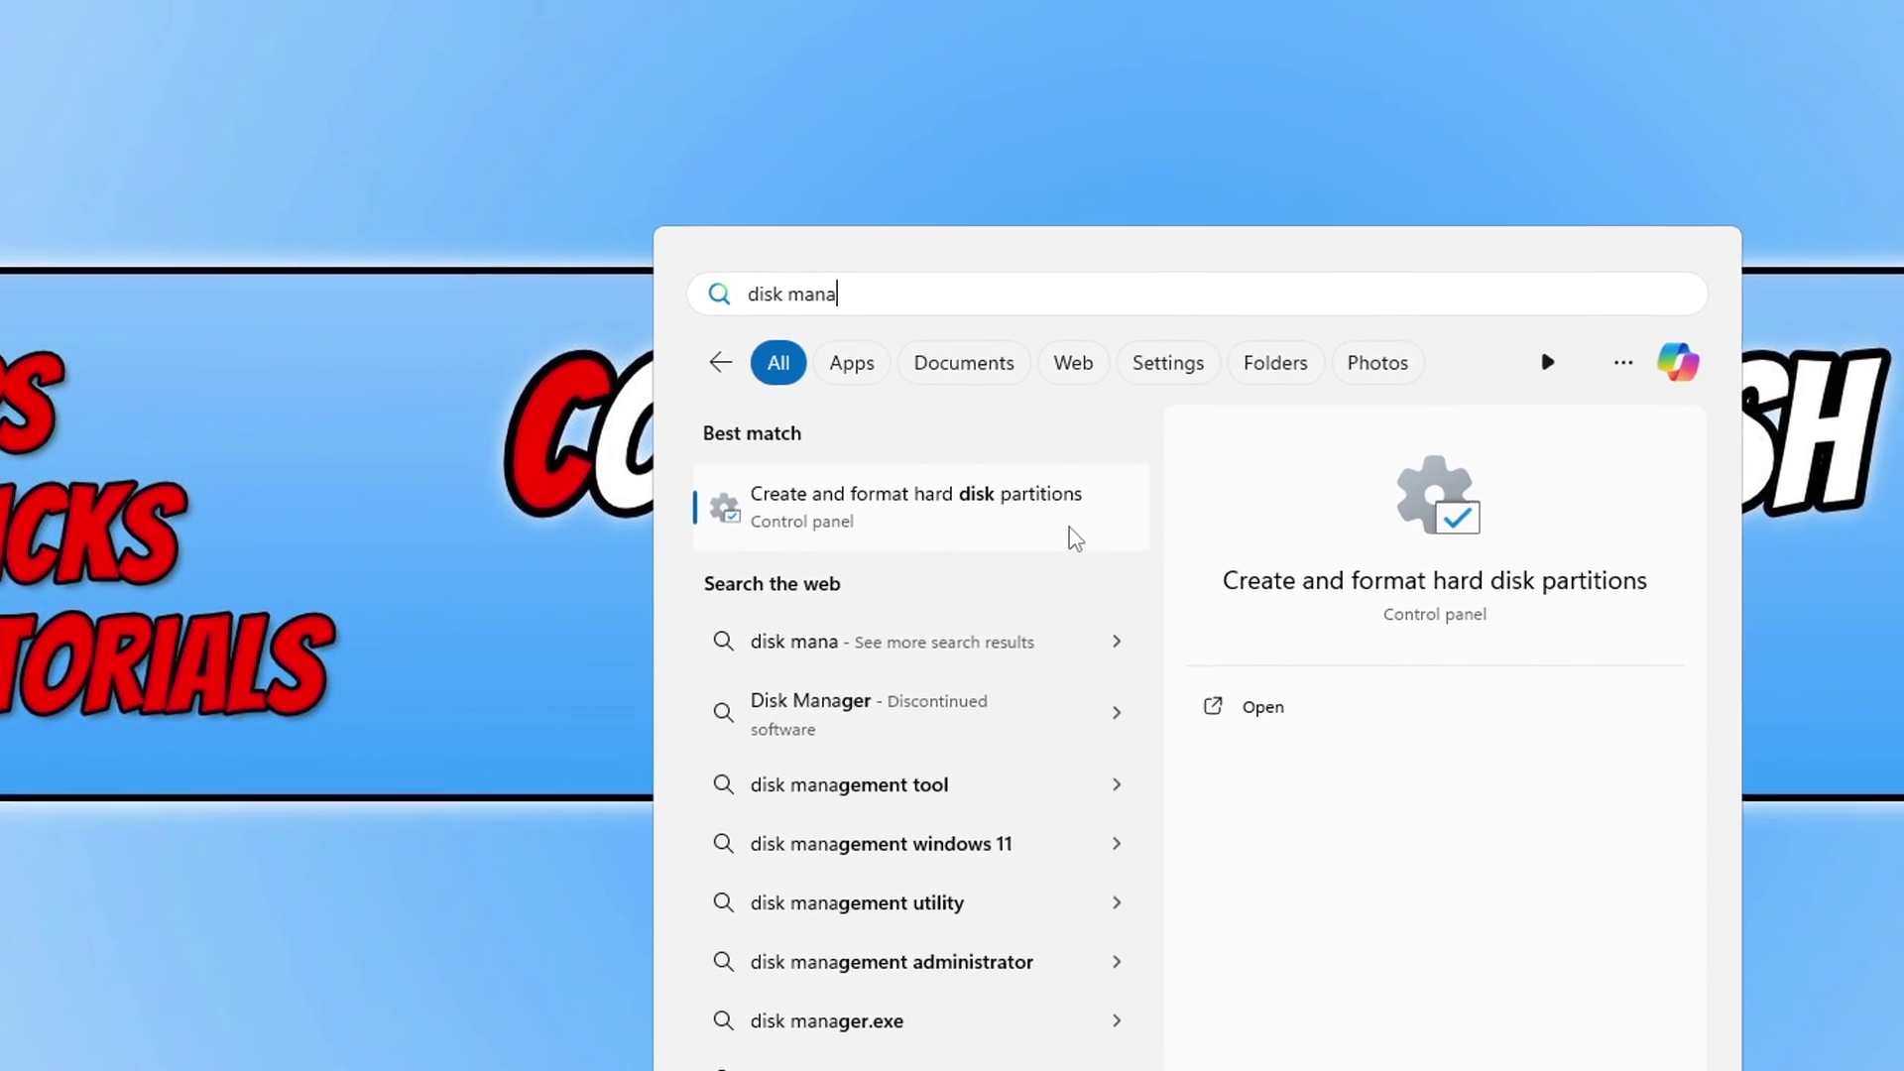
left_click(1076, 538)
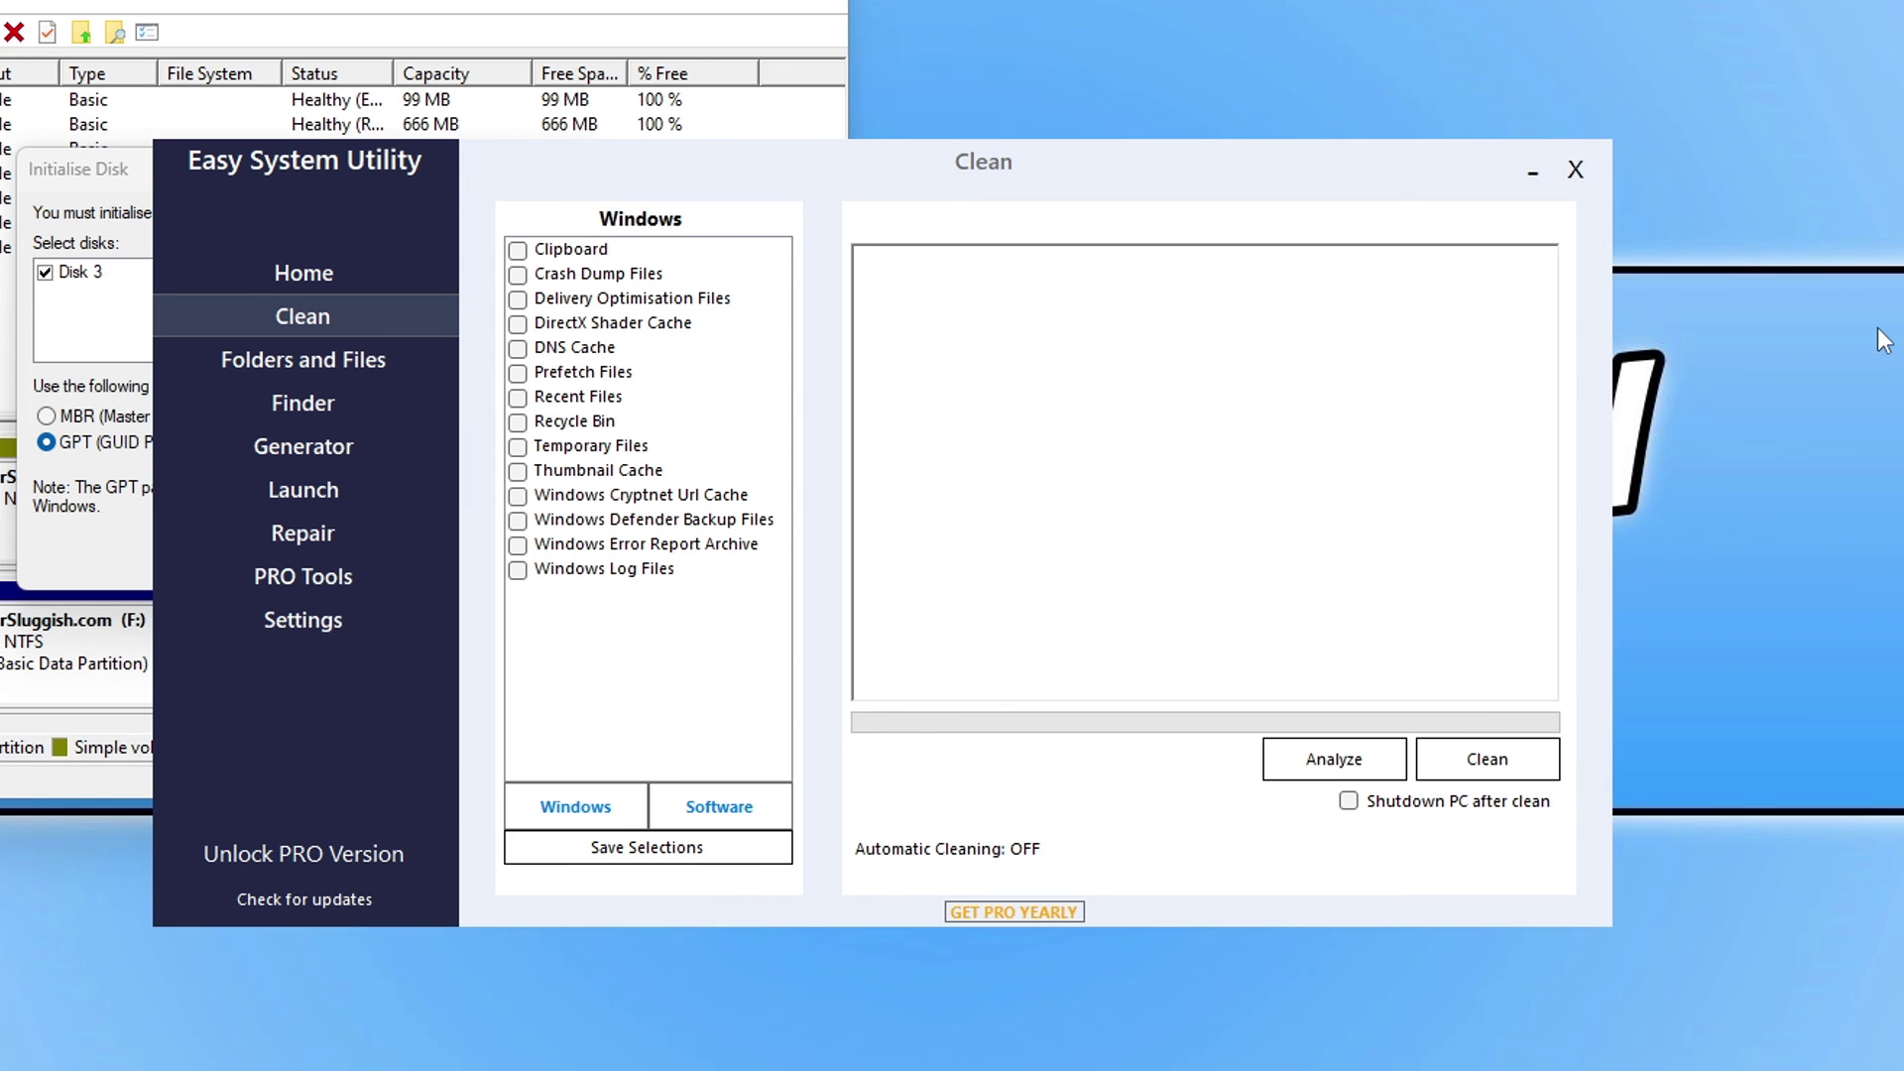
left_click(741, 805)
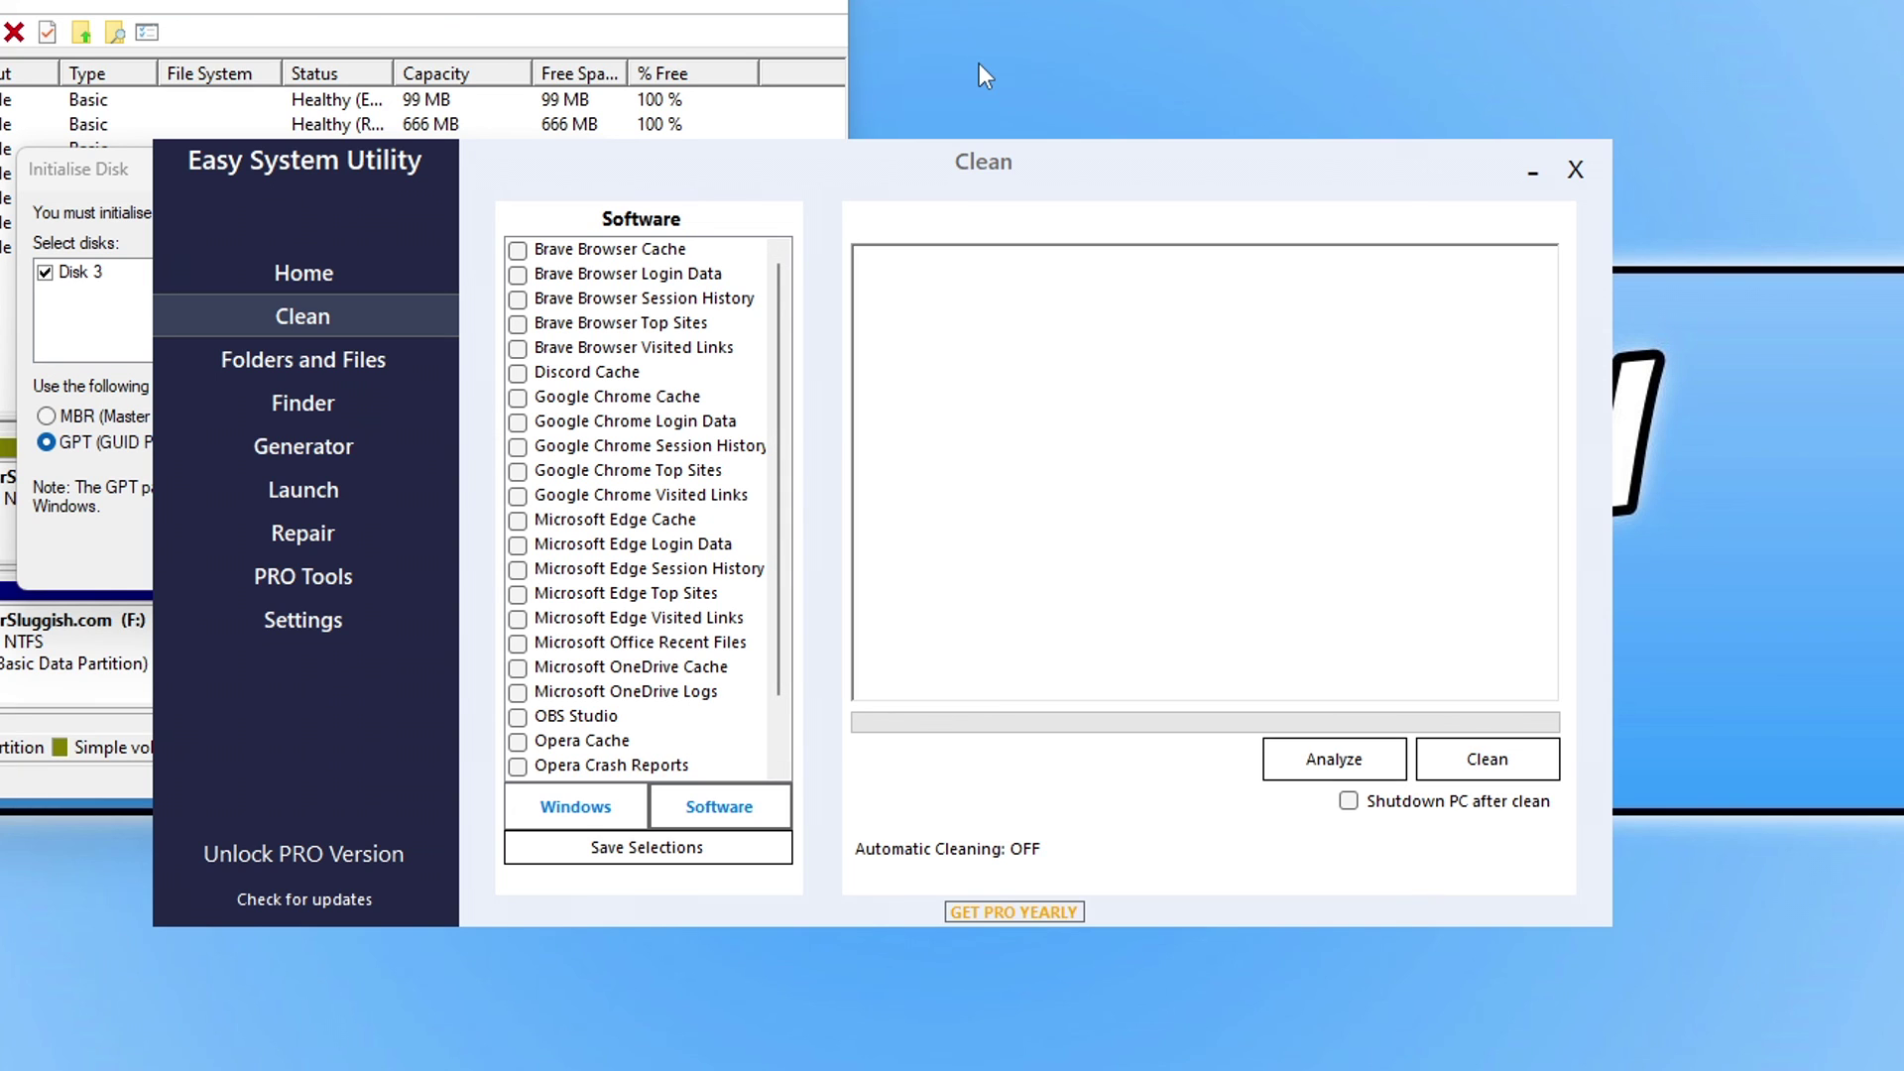
left_click(349, 359)
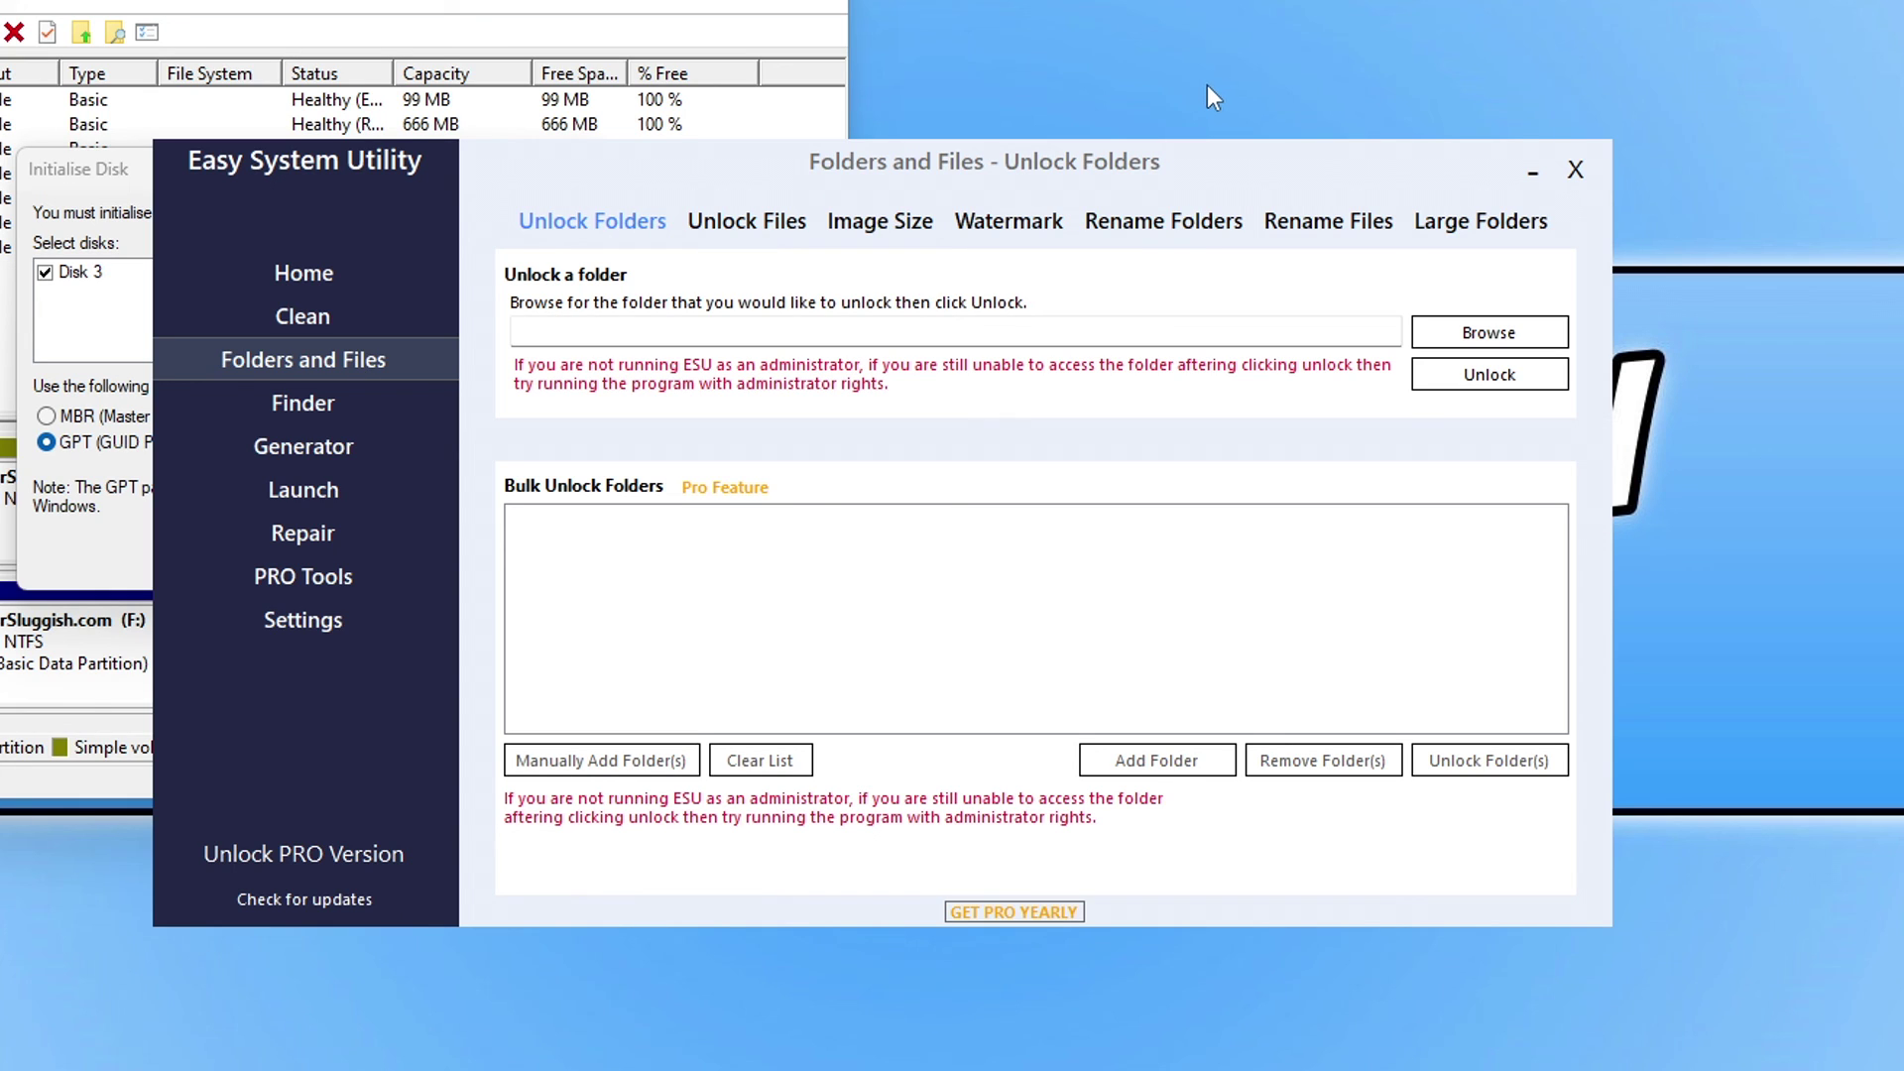
left_click(313, 491)
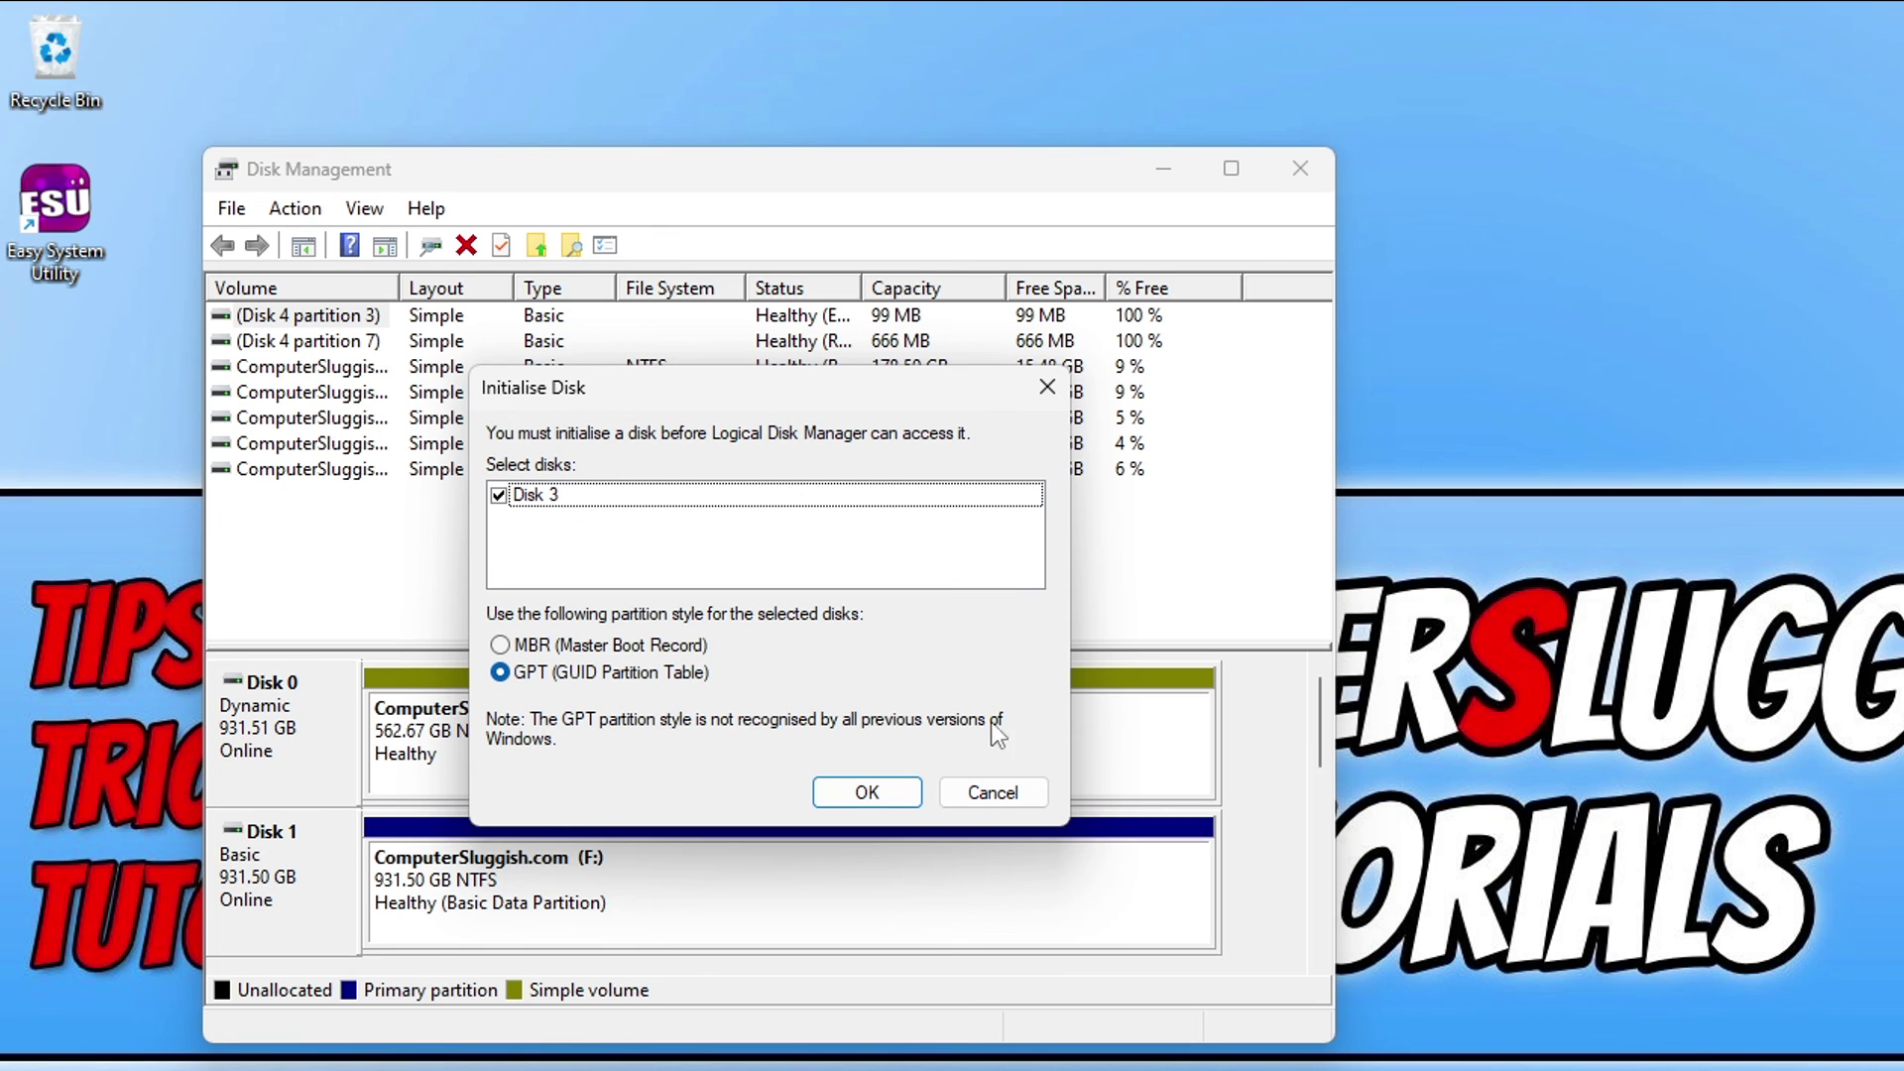
left_click(640, 650)
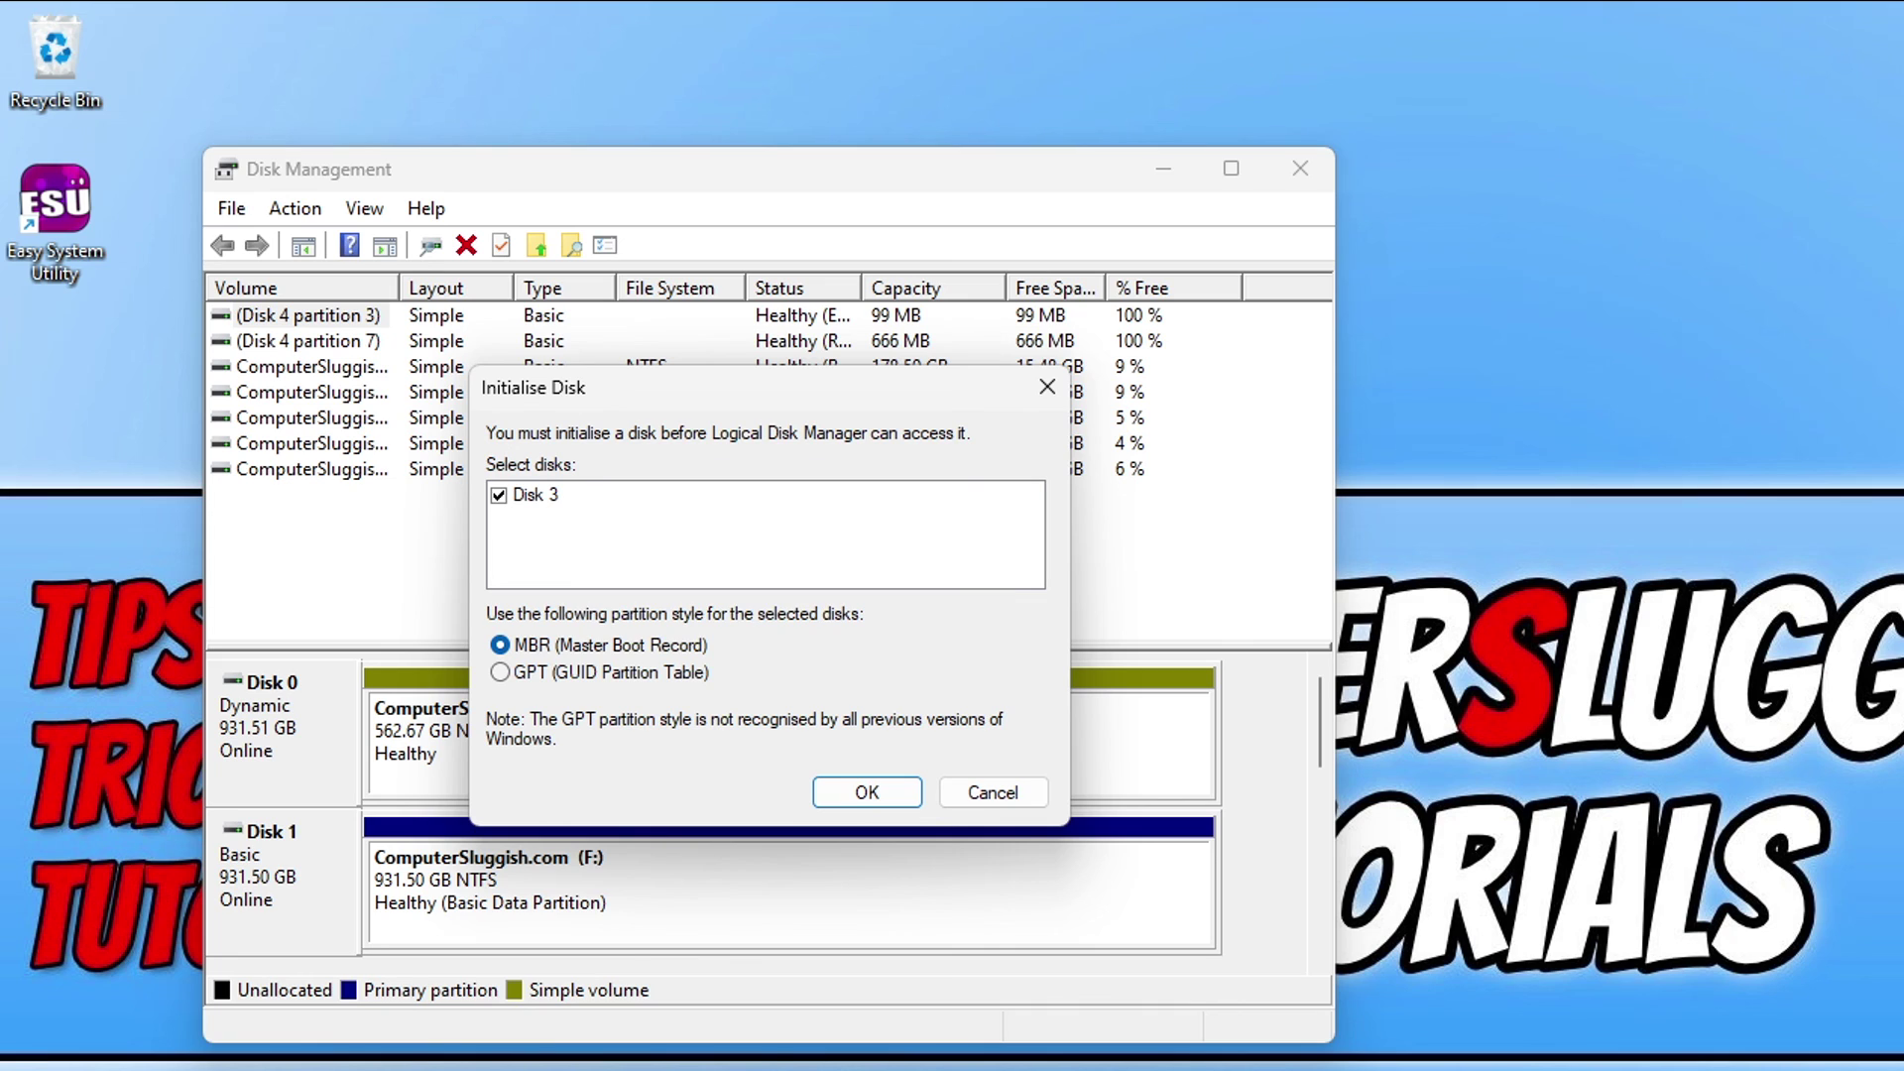
left_click(678, 671)
Confirm GPT initialisation of Disk 3, scroll down to it, and briefly check File Explorer
left_click(882, 792)
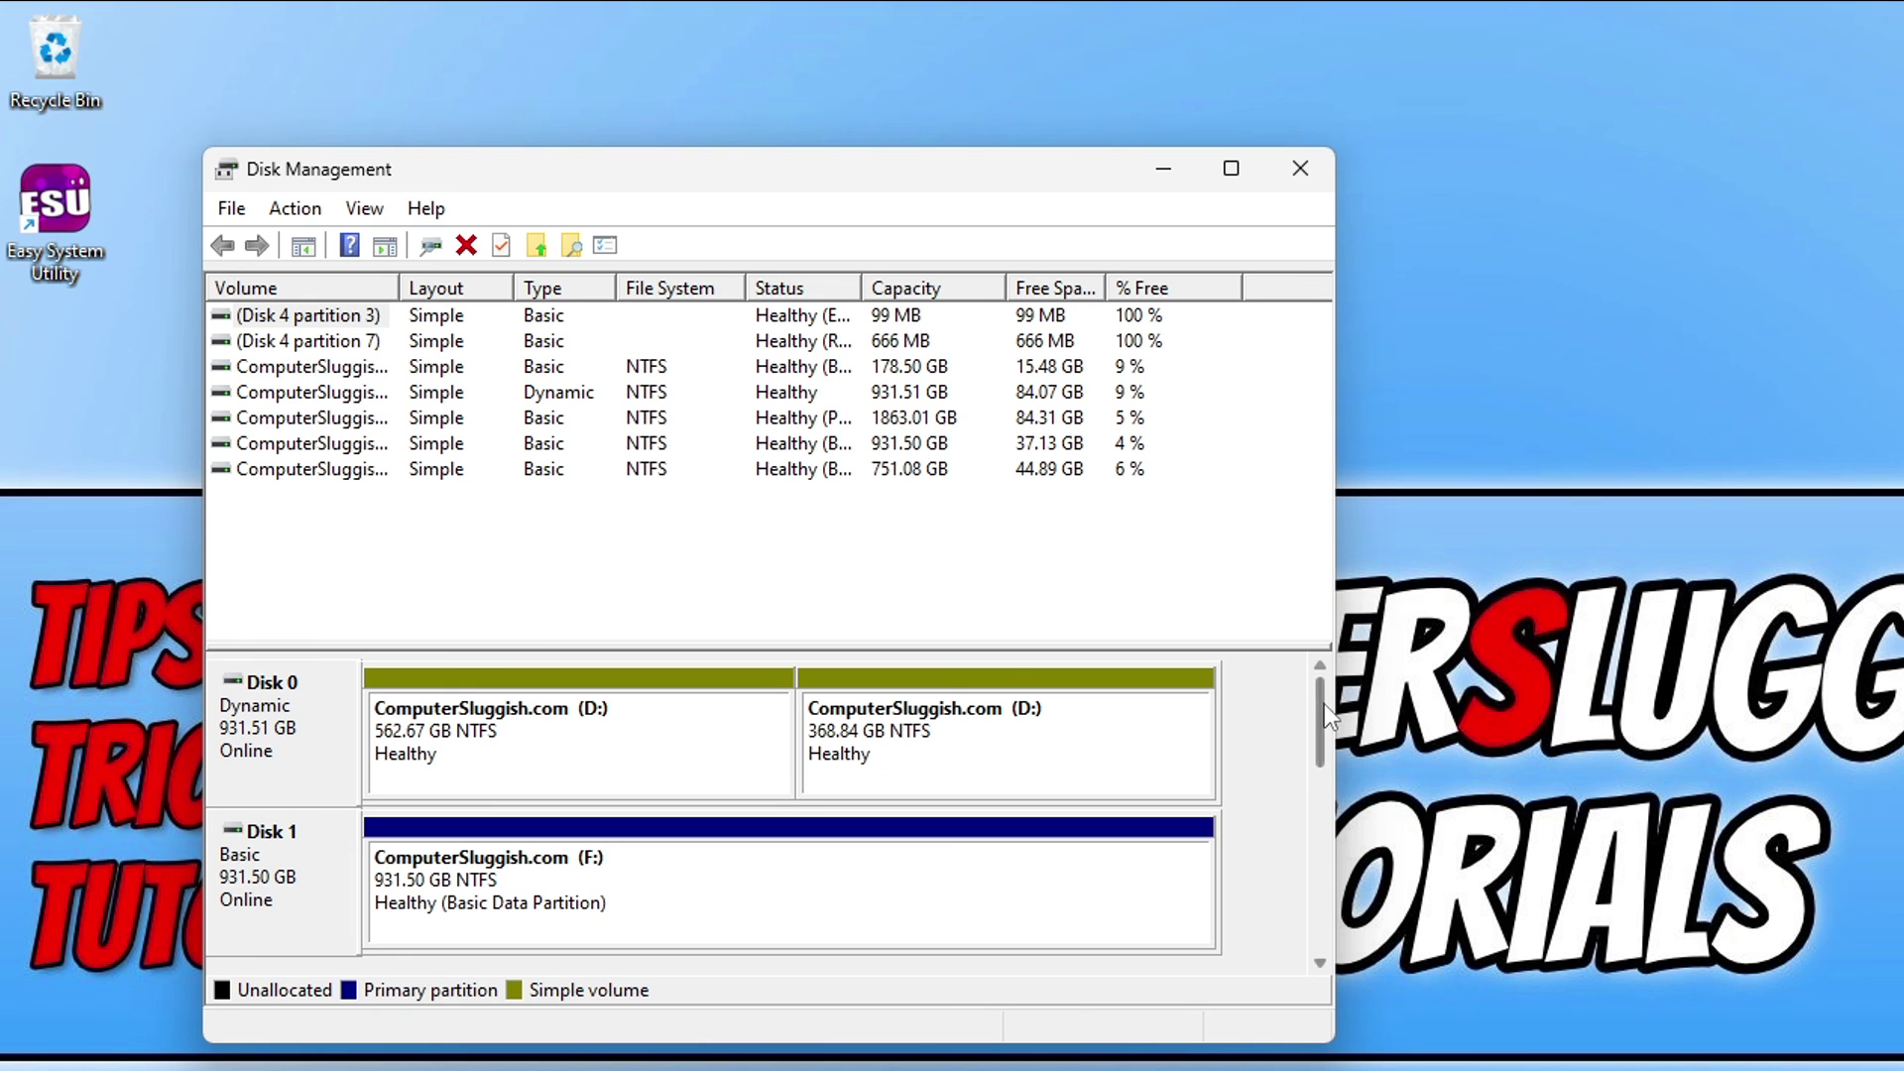
left_click_drag(1324, 723, 1323, 807)
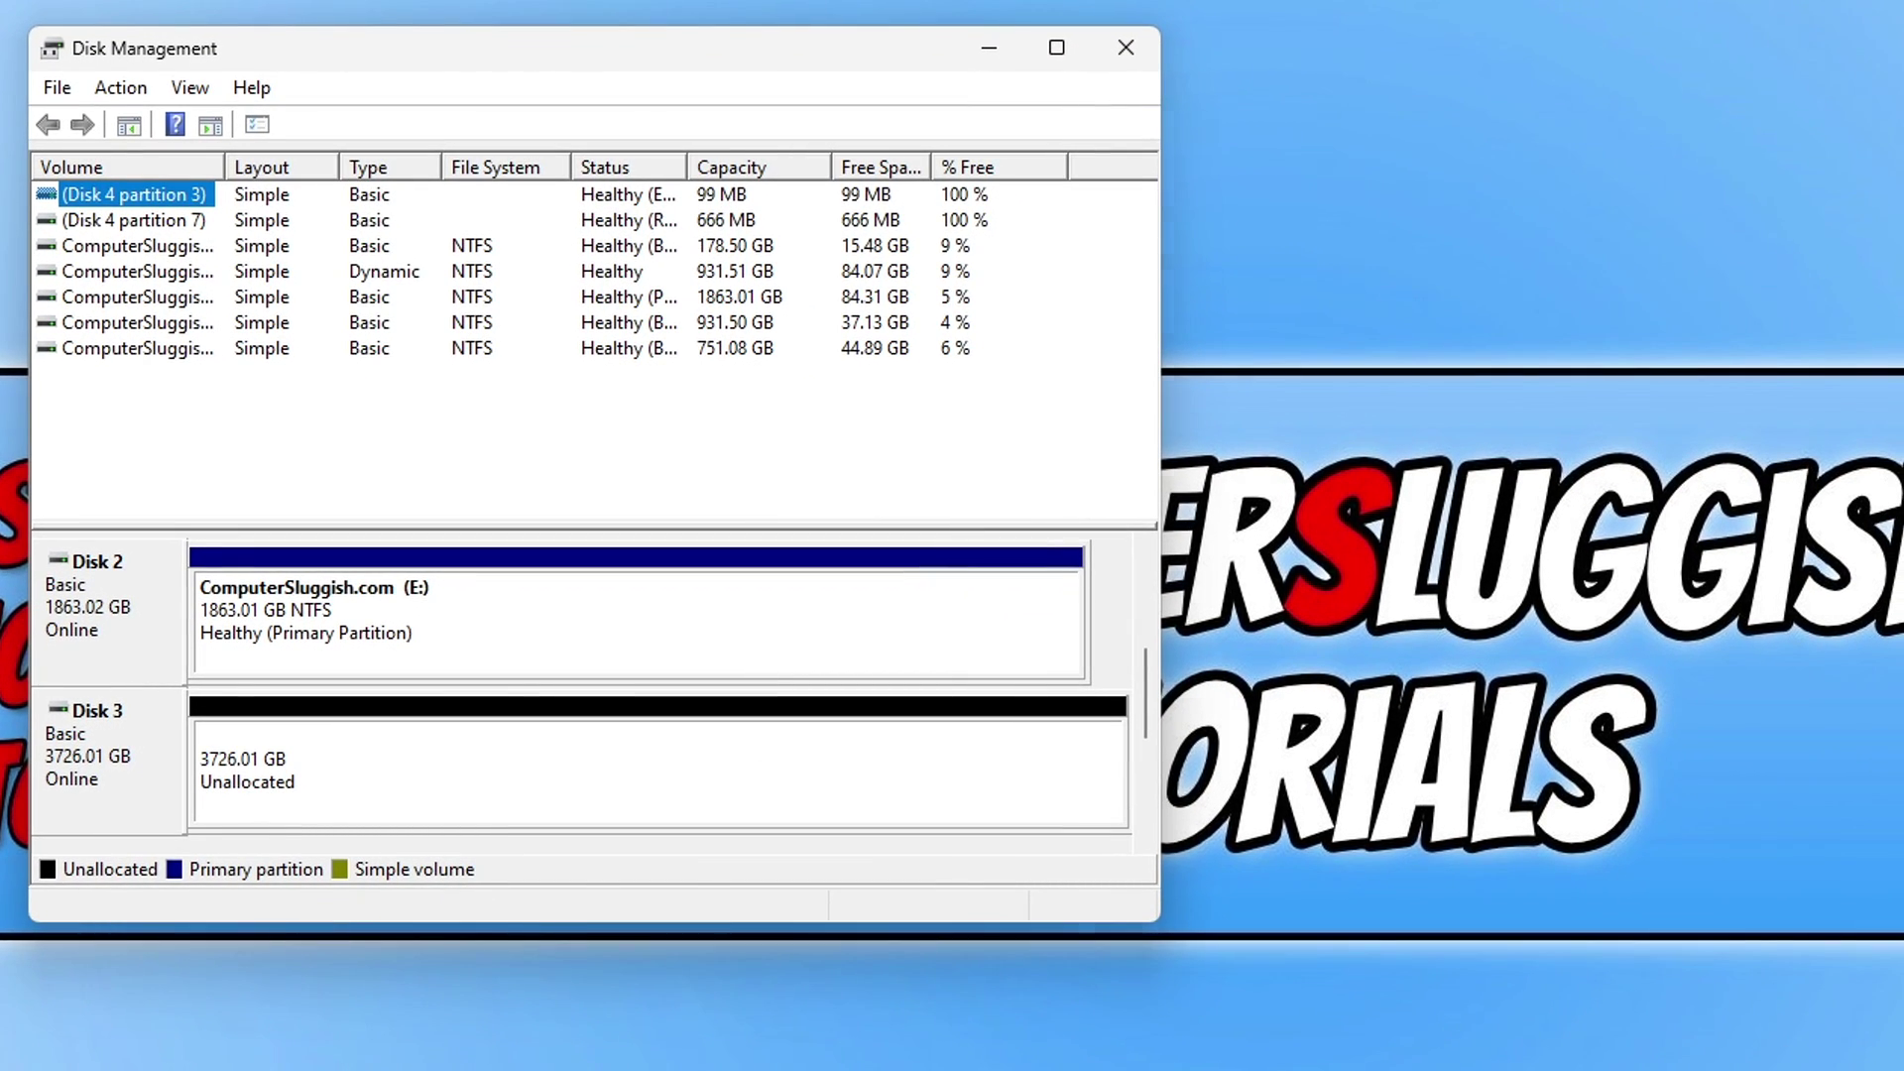
key("super+e")
right_click(1300, 783)
key("Escape")
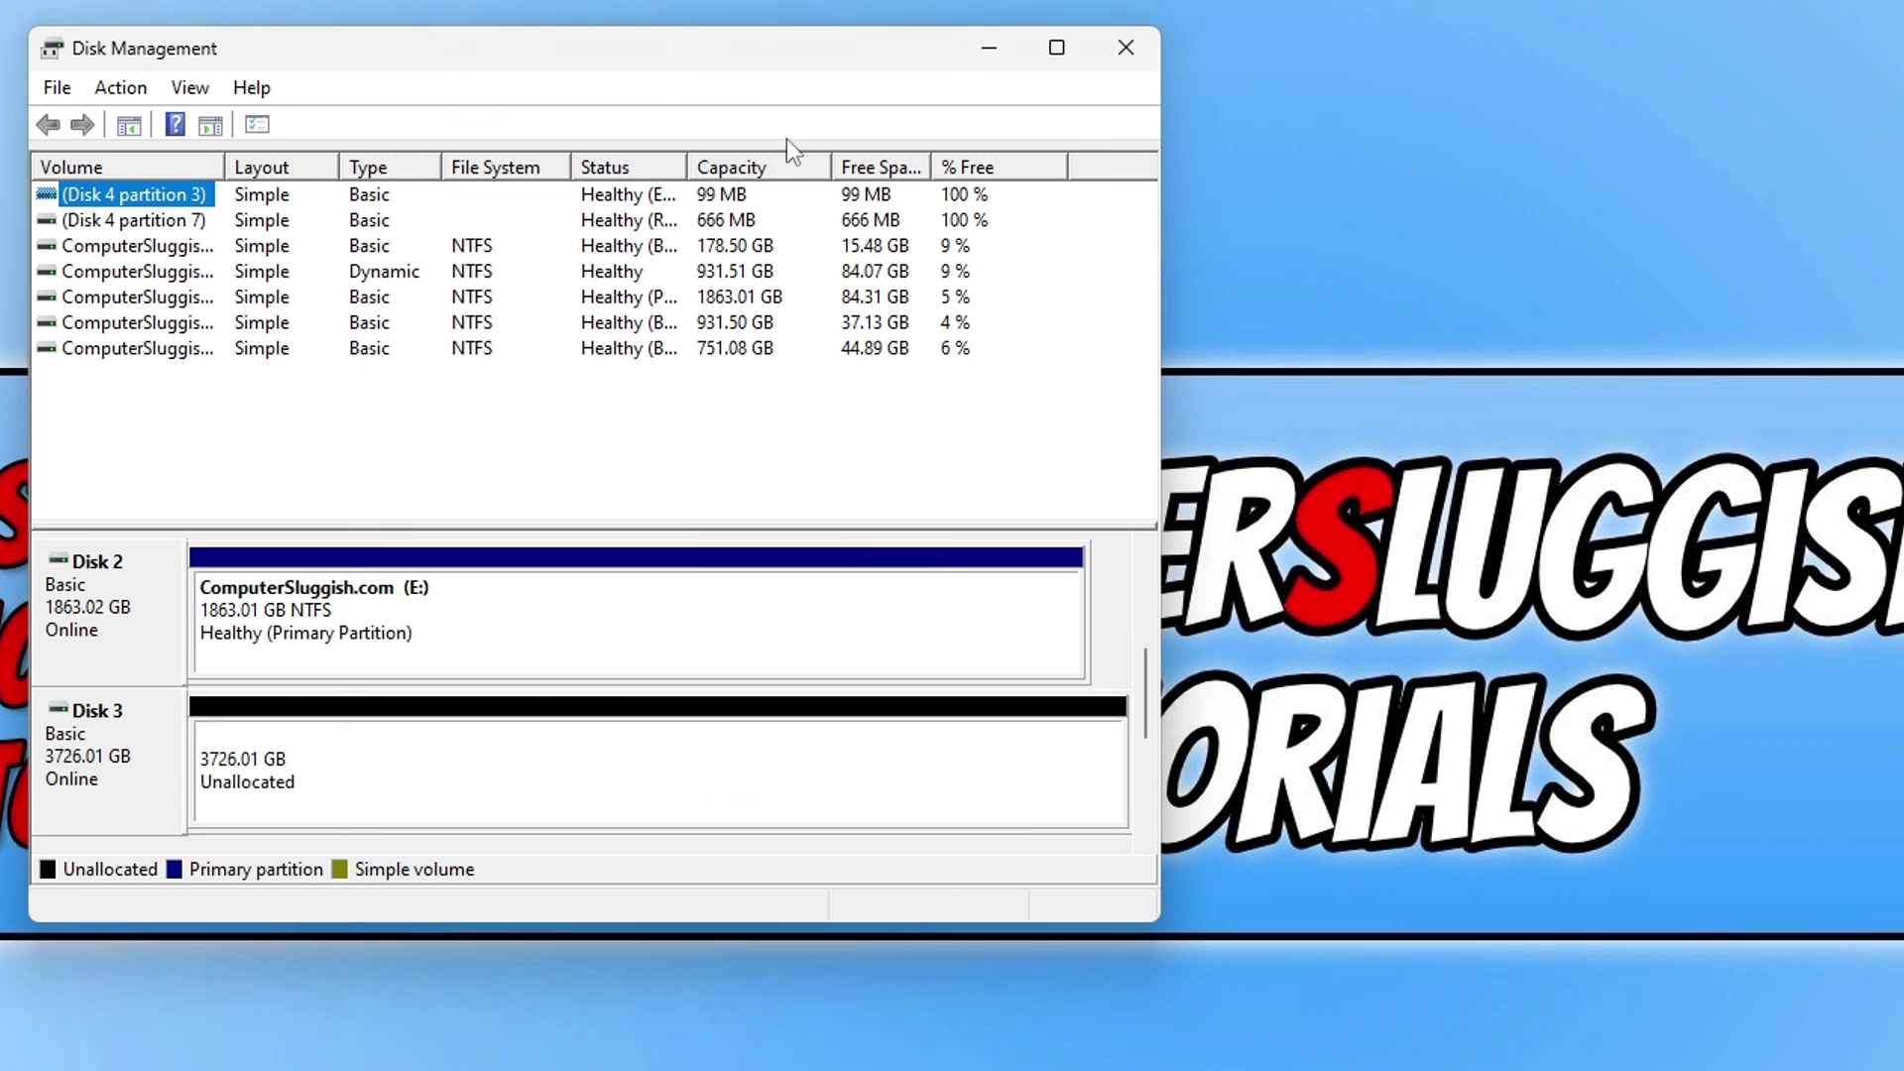
left_click(1898, 167)
Create a New Simple Volume on Disk 3's unallocated space at full 3815430 MB, keeping letter H
right_click(427, 770)
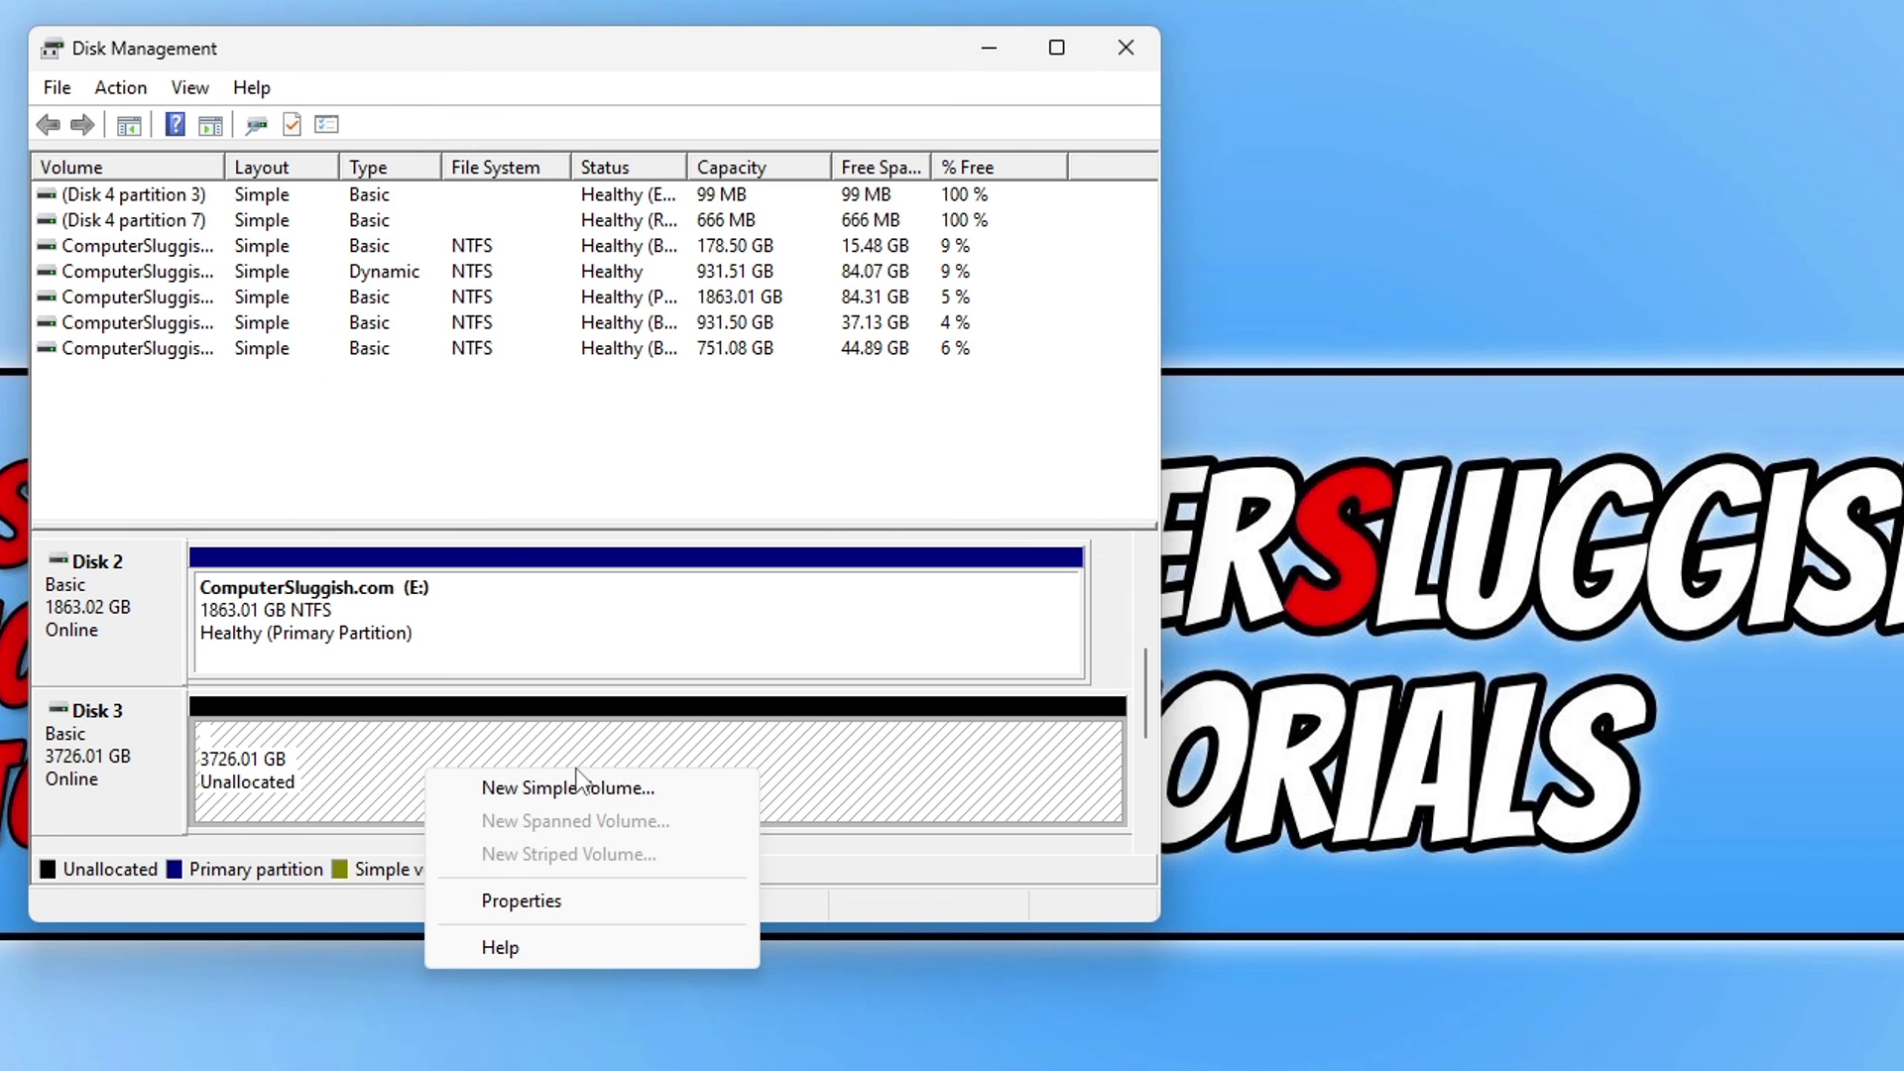
left_click(647, 788)
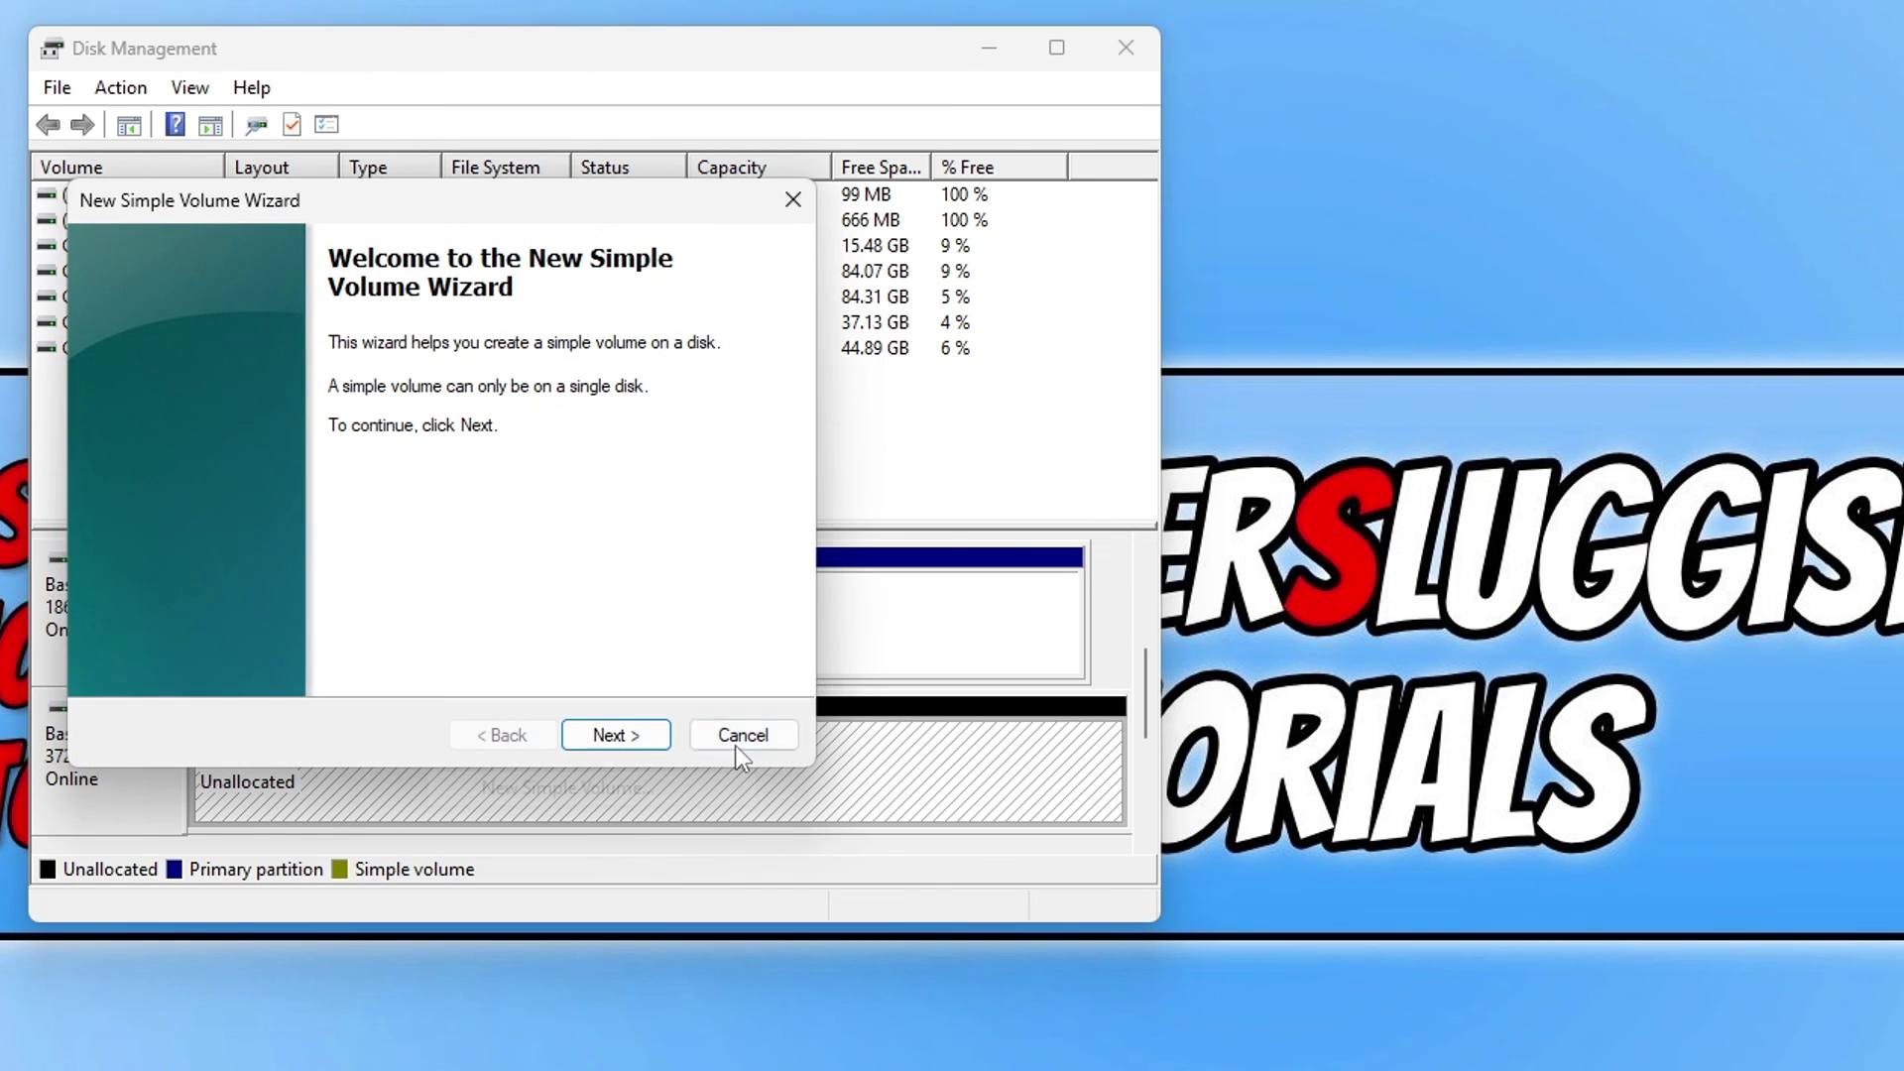
left_click(597, 736)
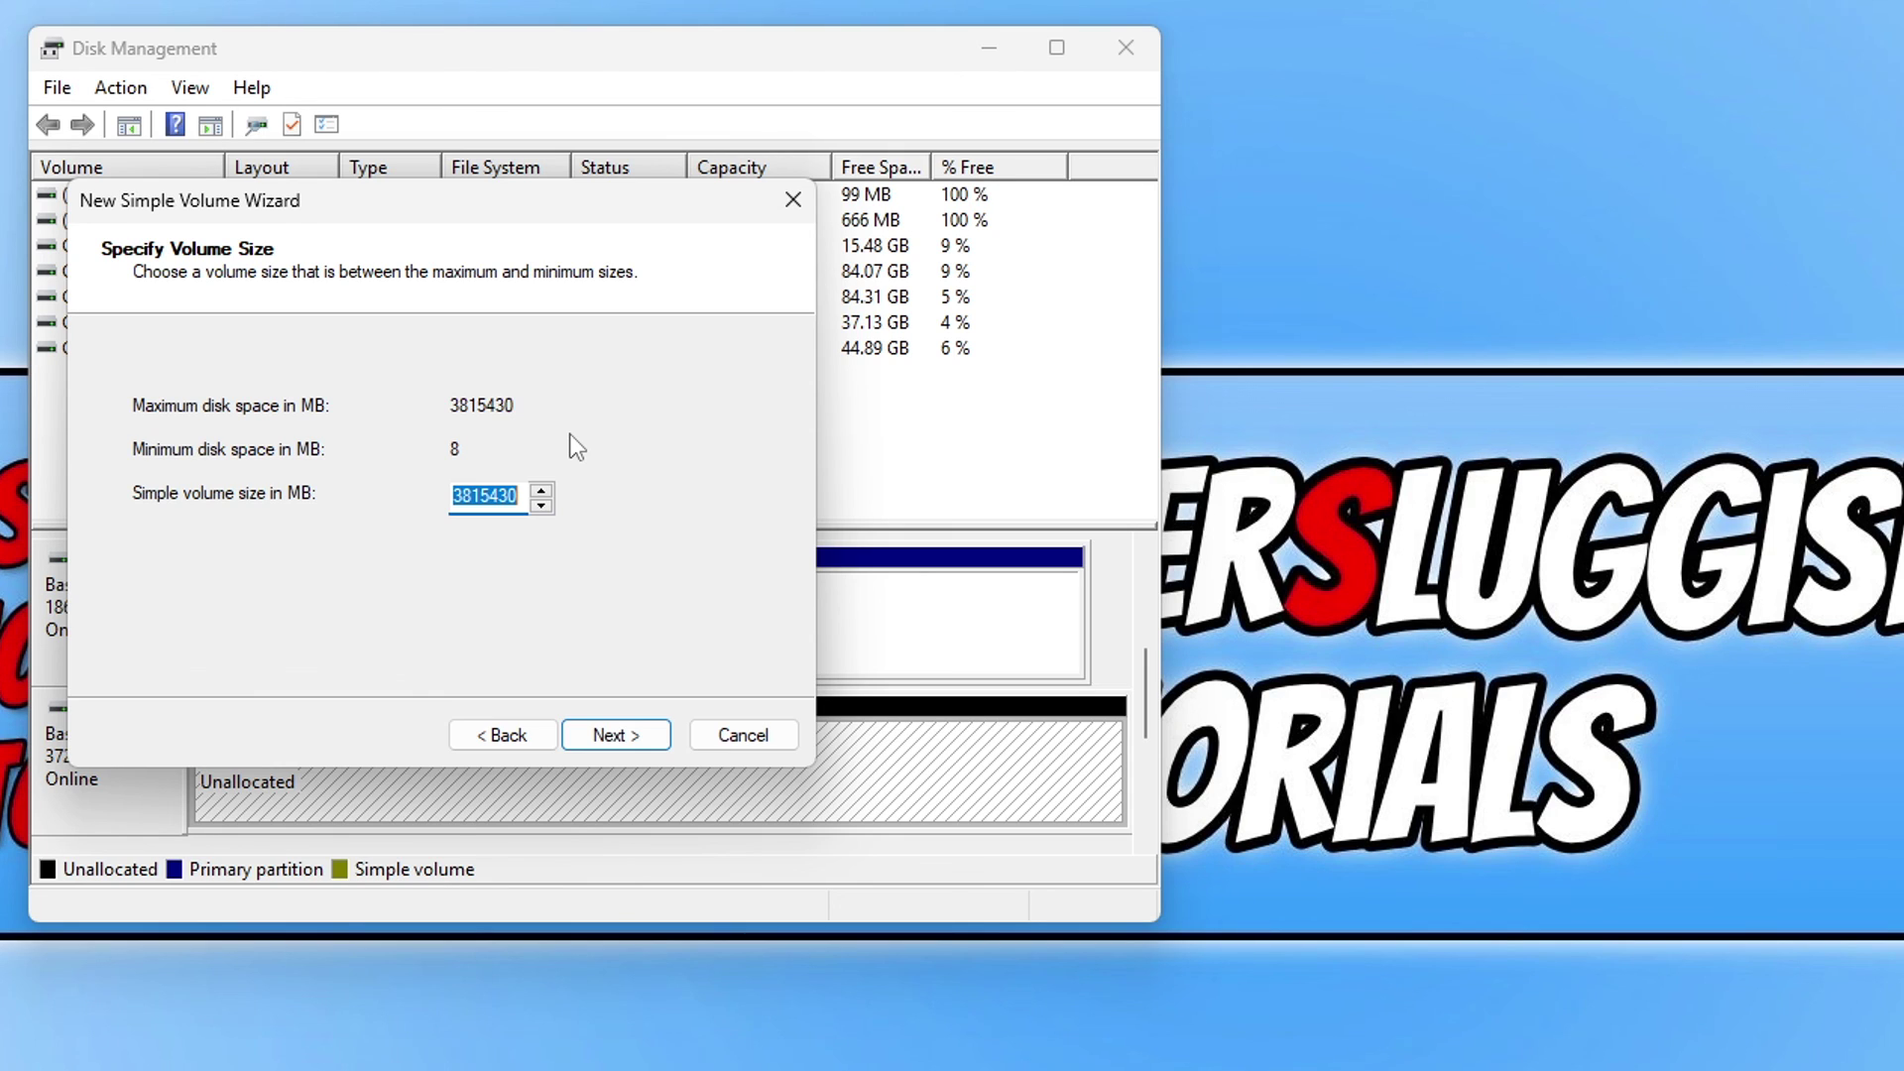
left_click(615, 736)
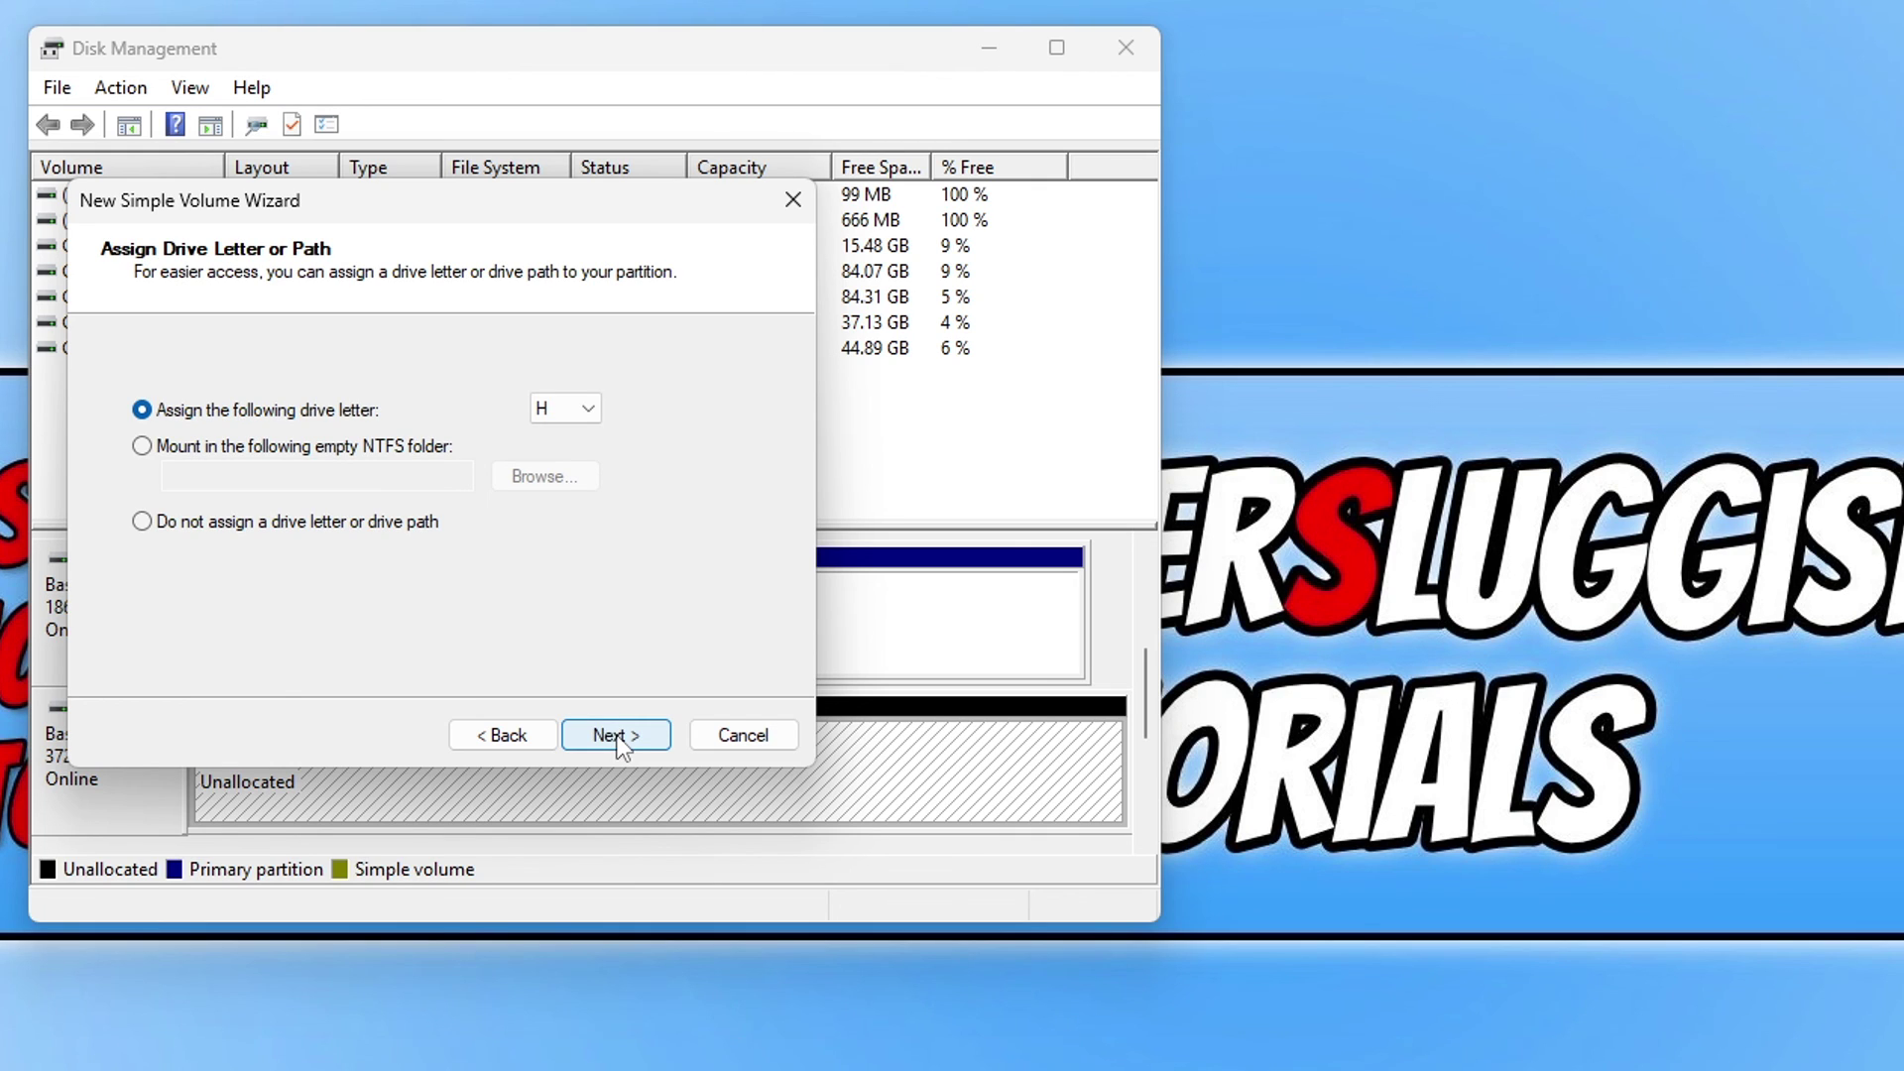
left_click(593, 415)
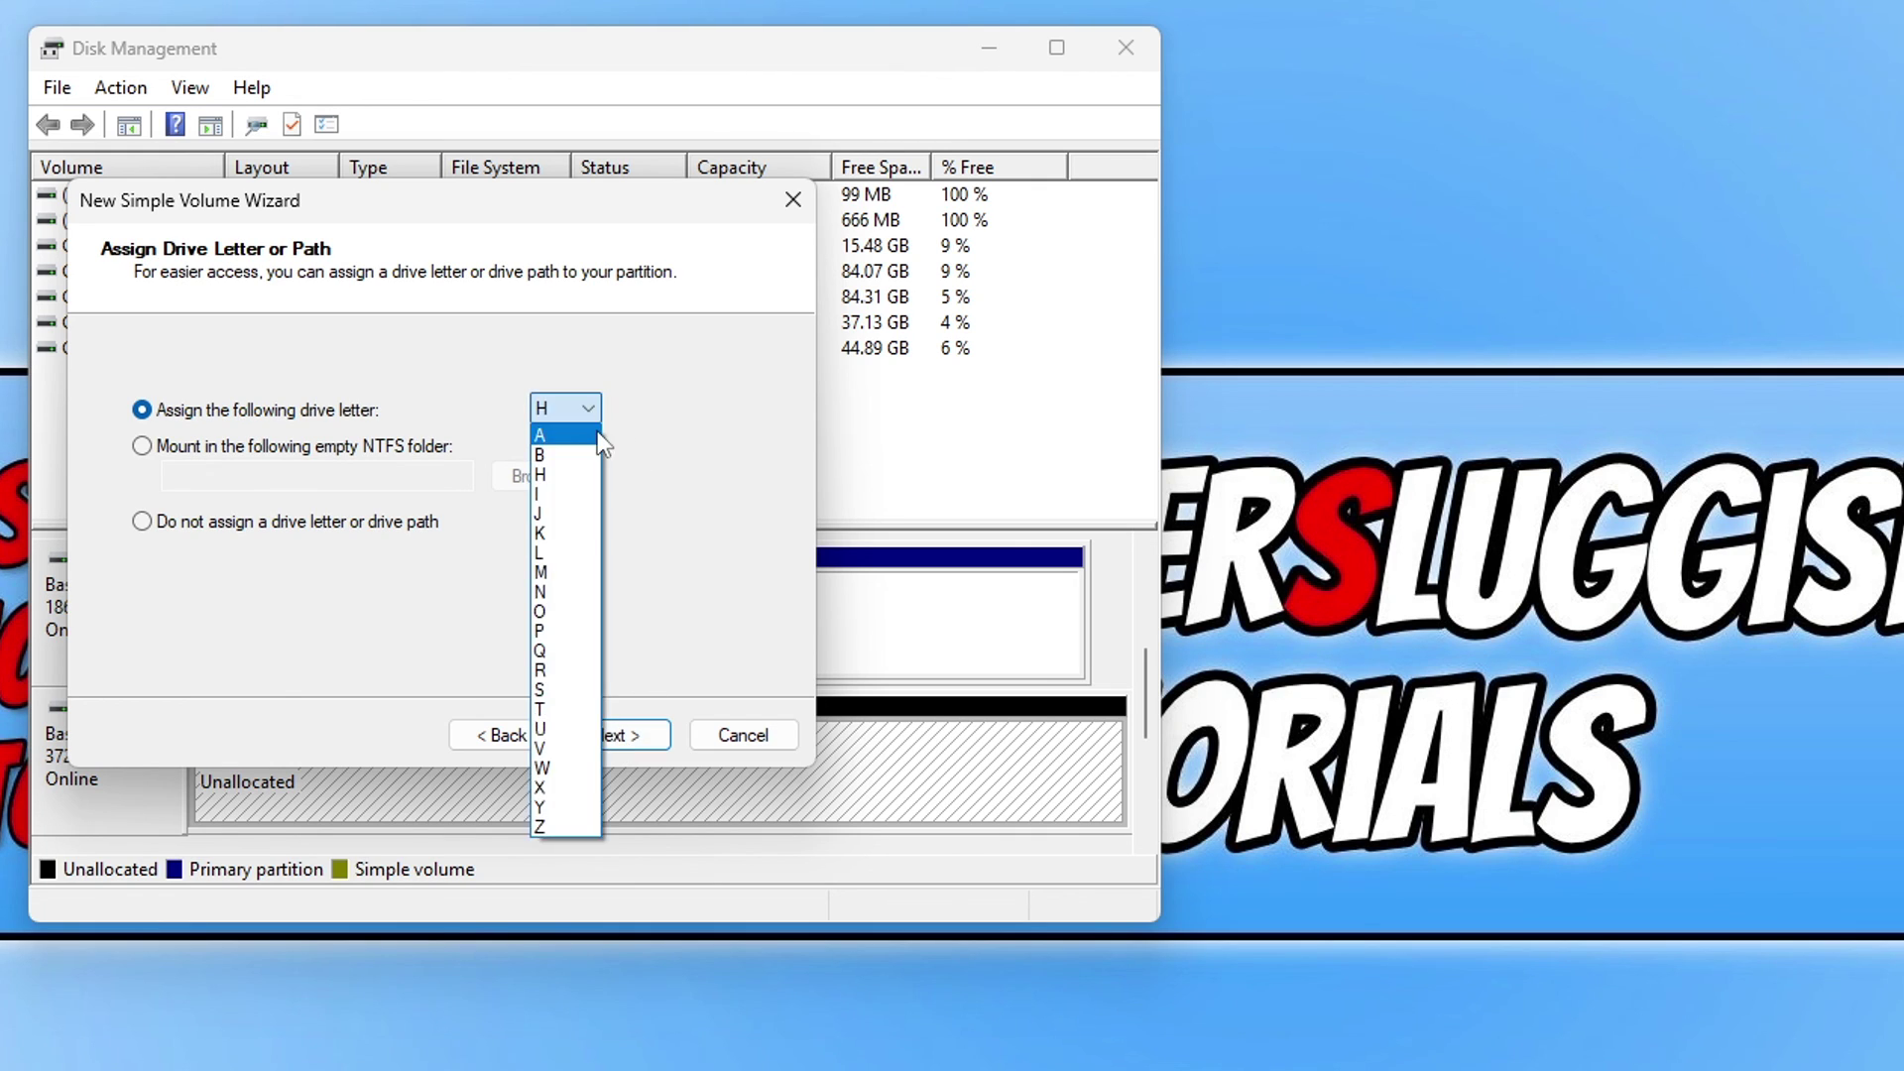
left_click(786, 608)
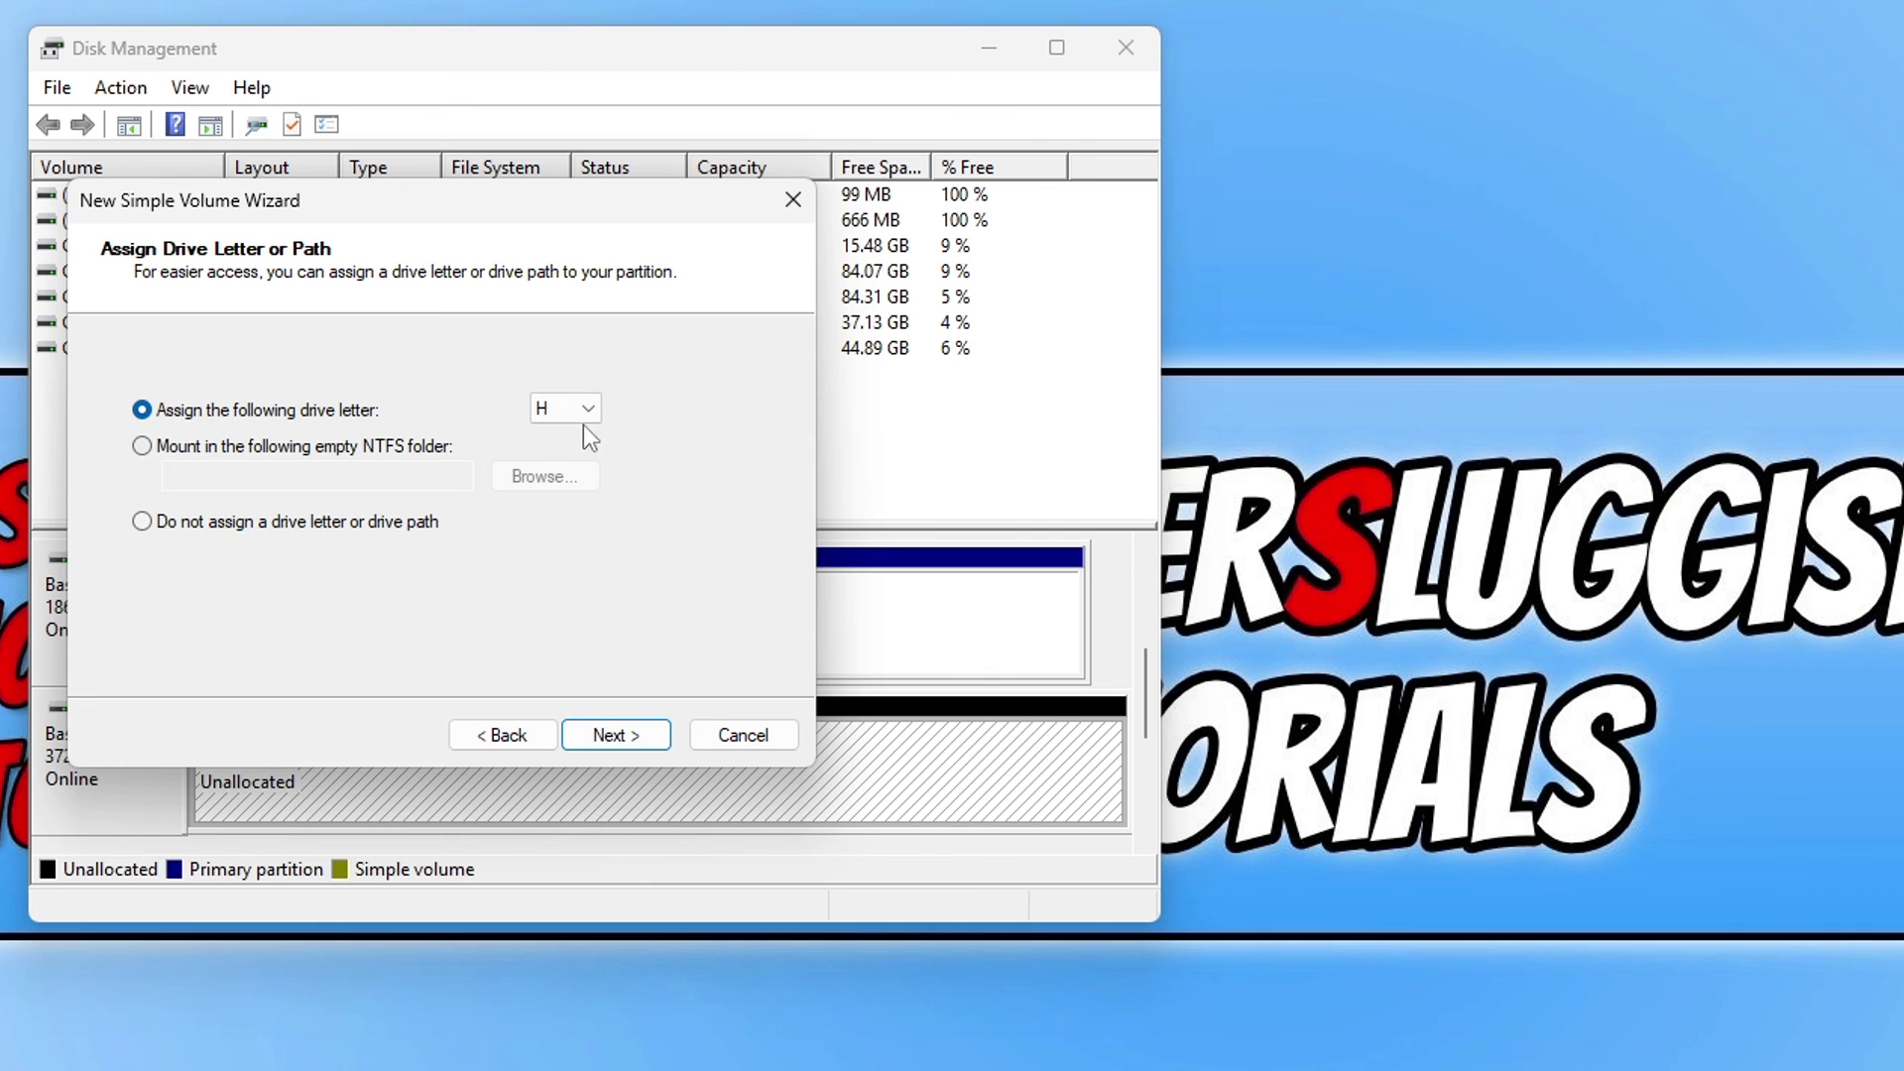
left_click(611, 734)
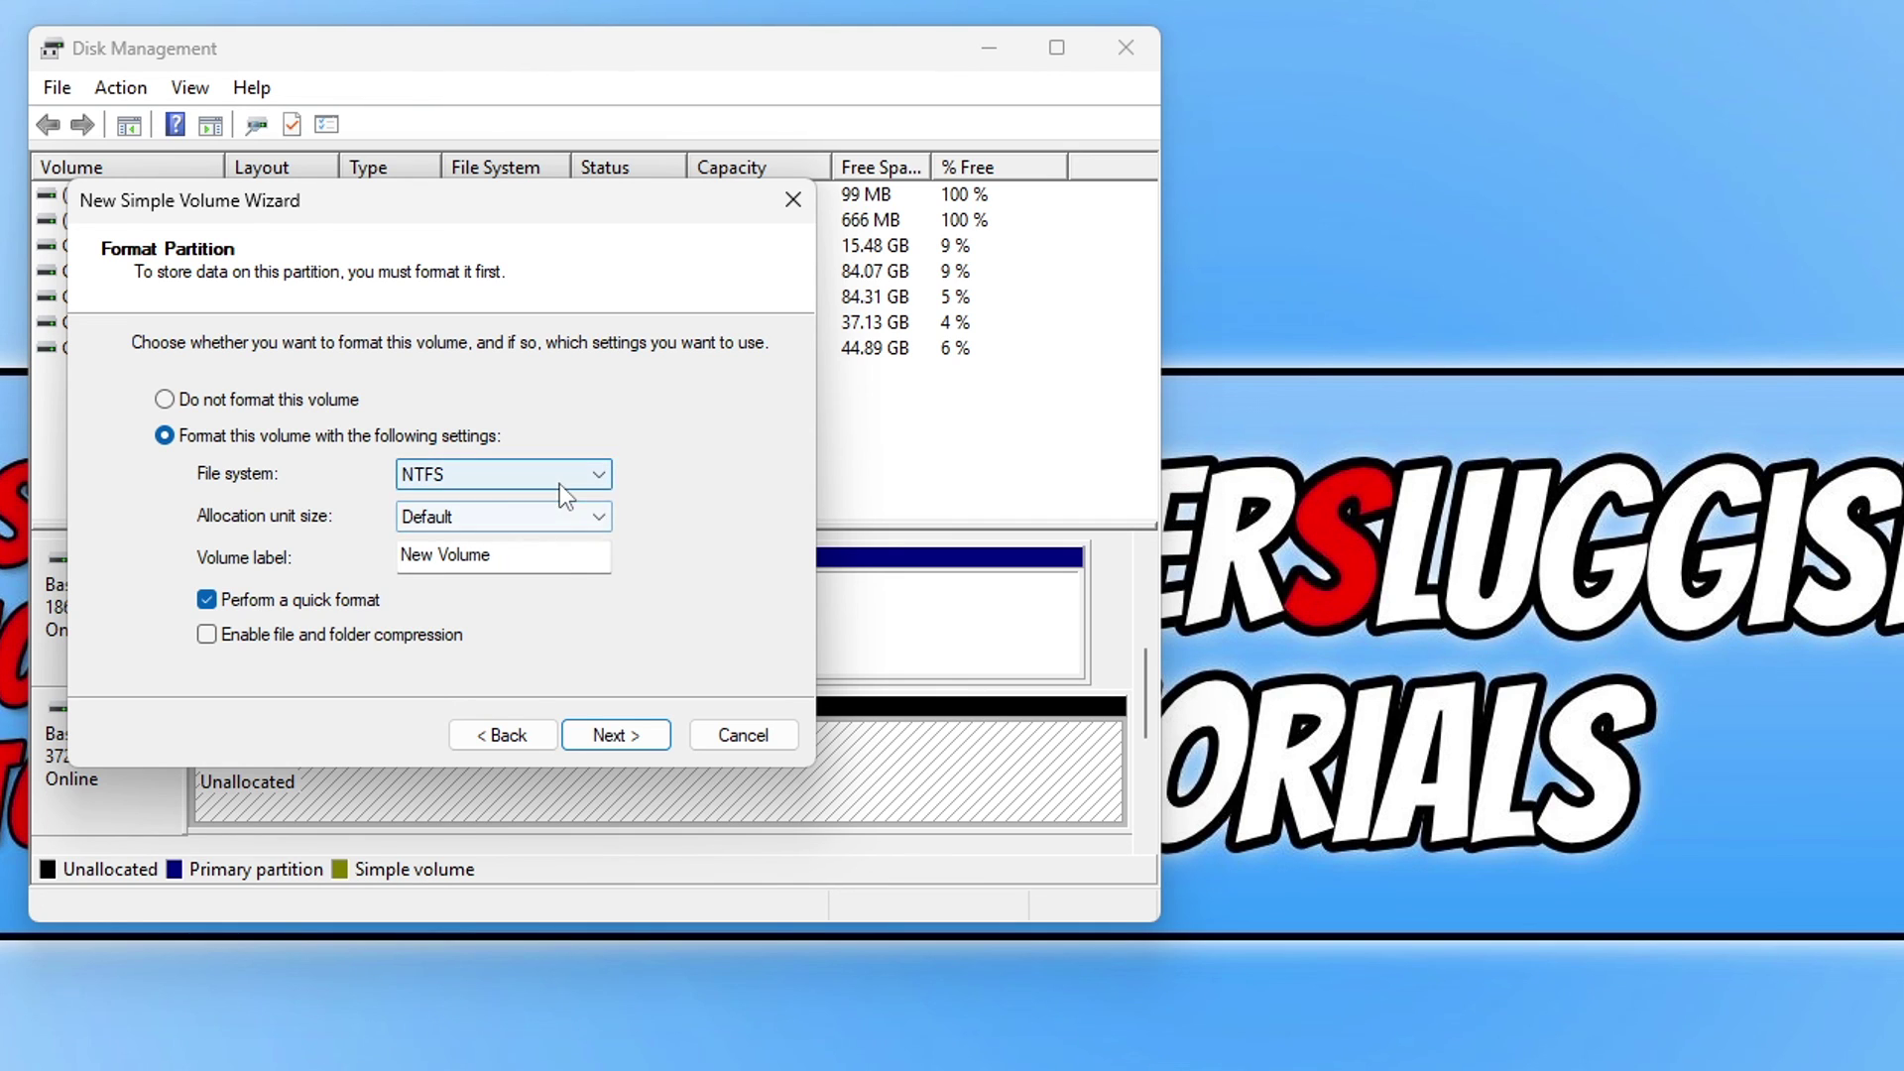
Keep NTFS as the file system and Default as the allocation unit size
left_click(490, 473)
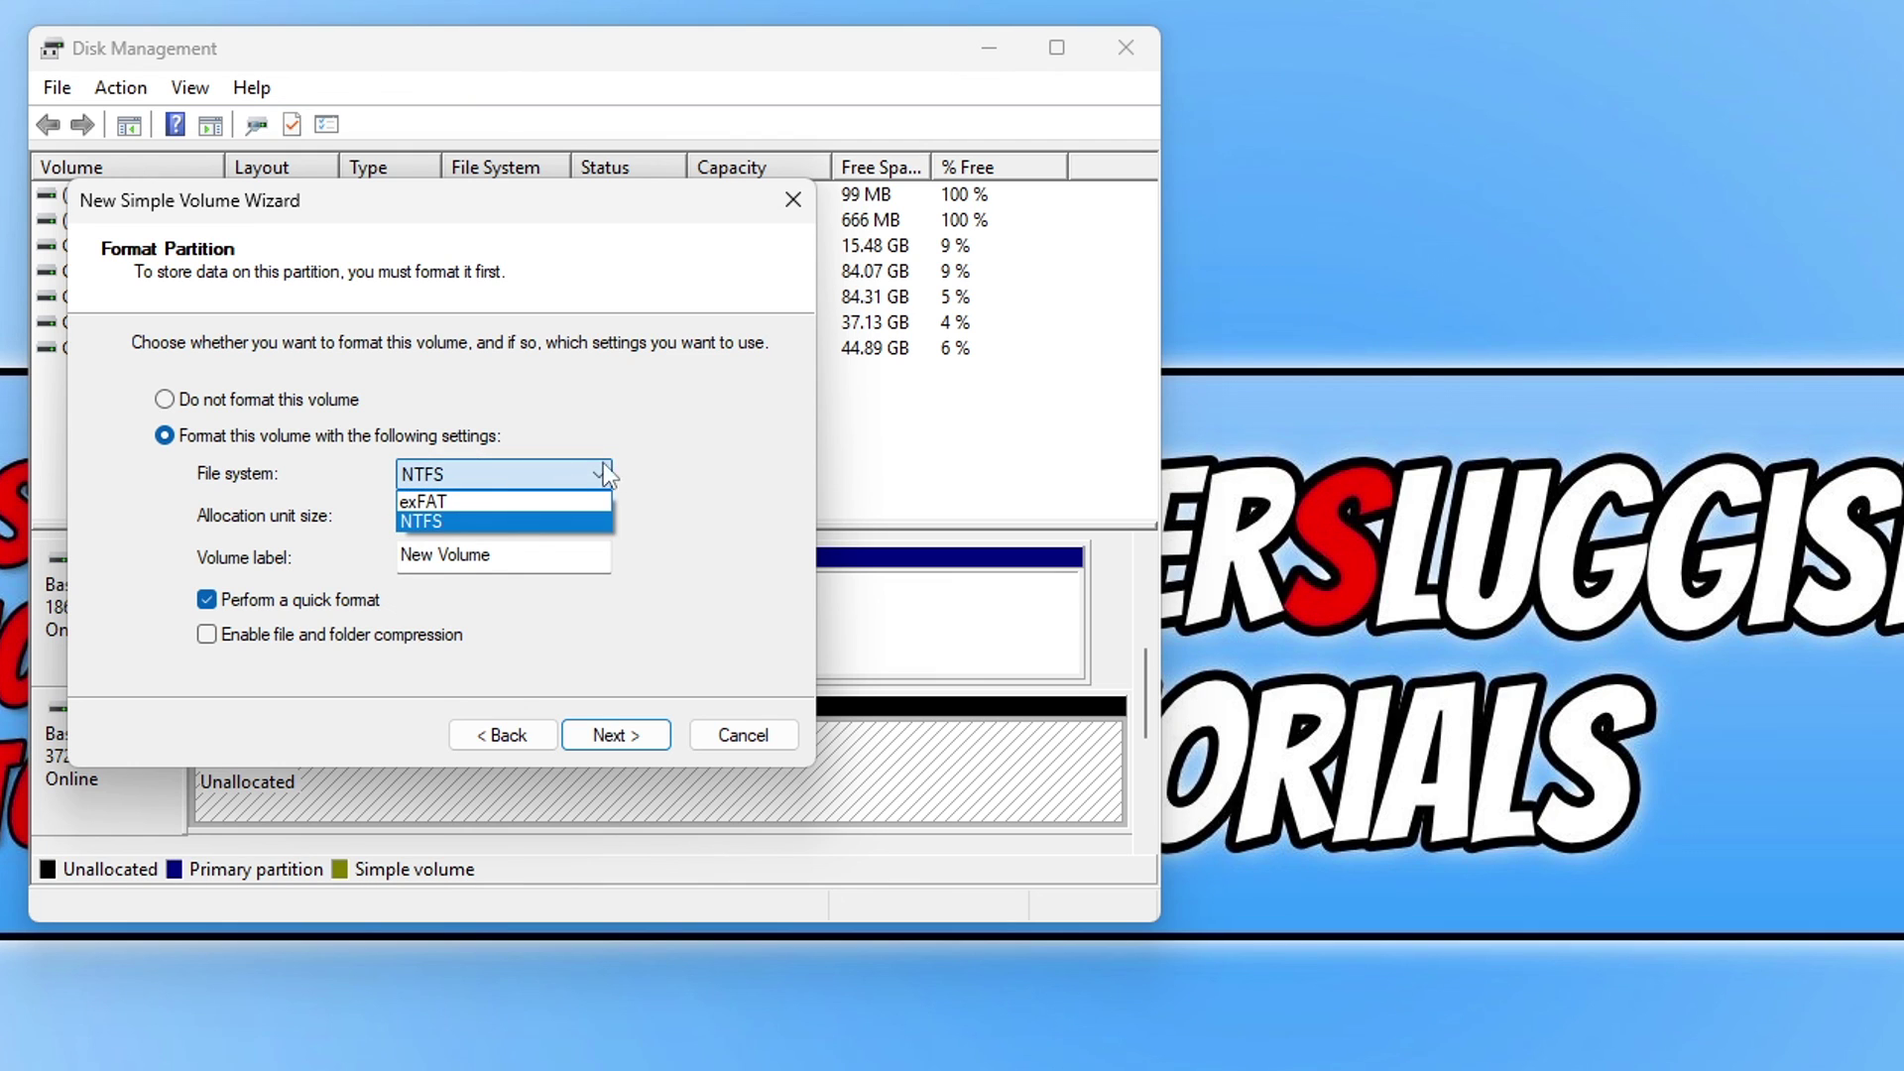
left_click(466, 514)
left_click(556, 517)
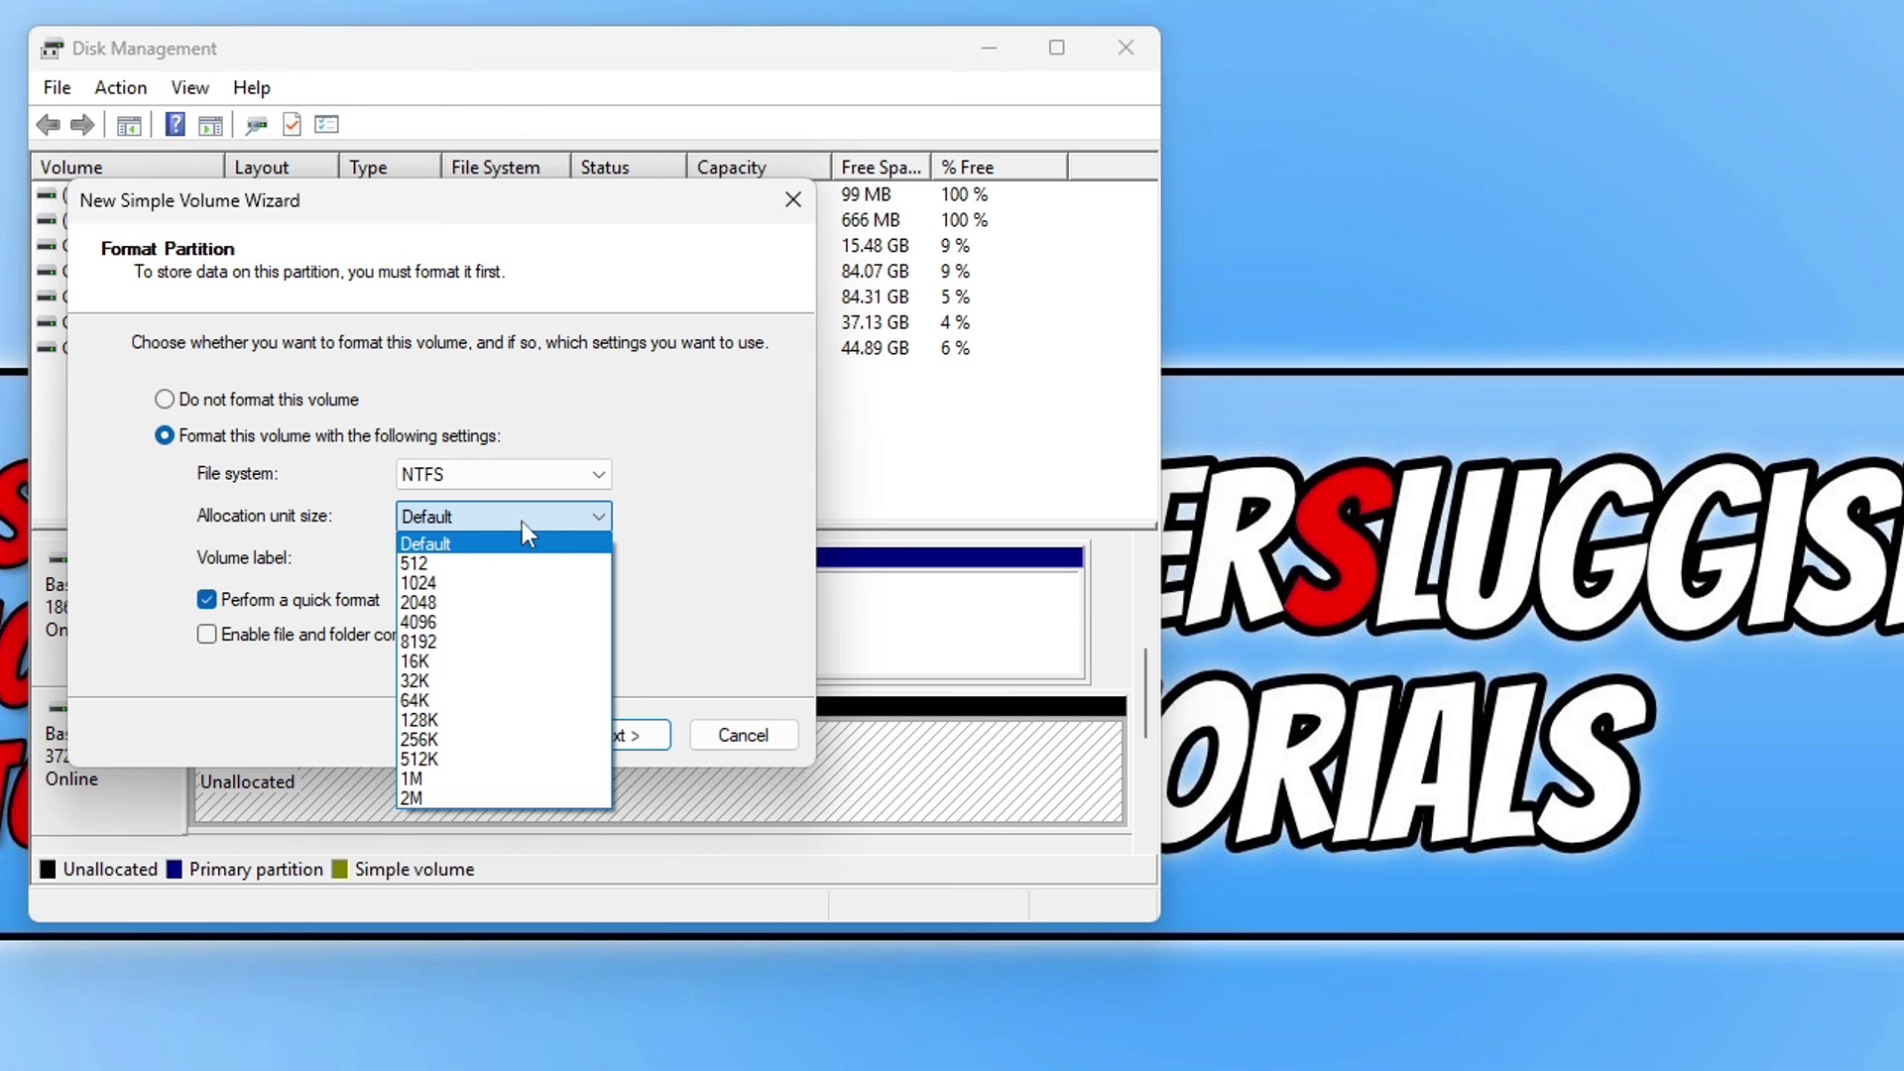
left_click(563, 520)
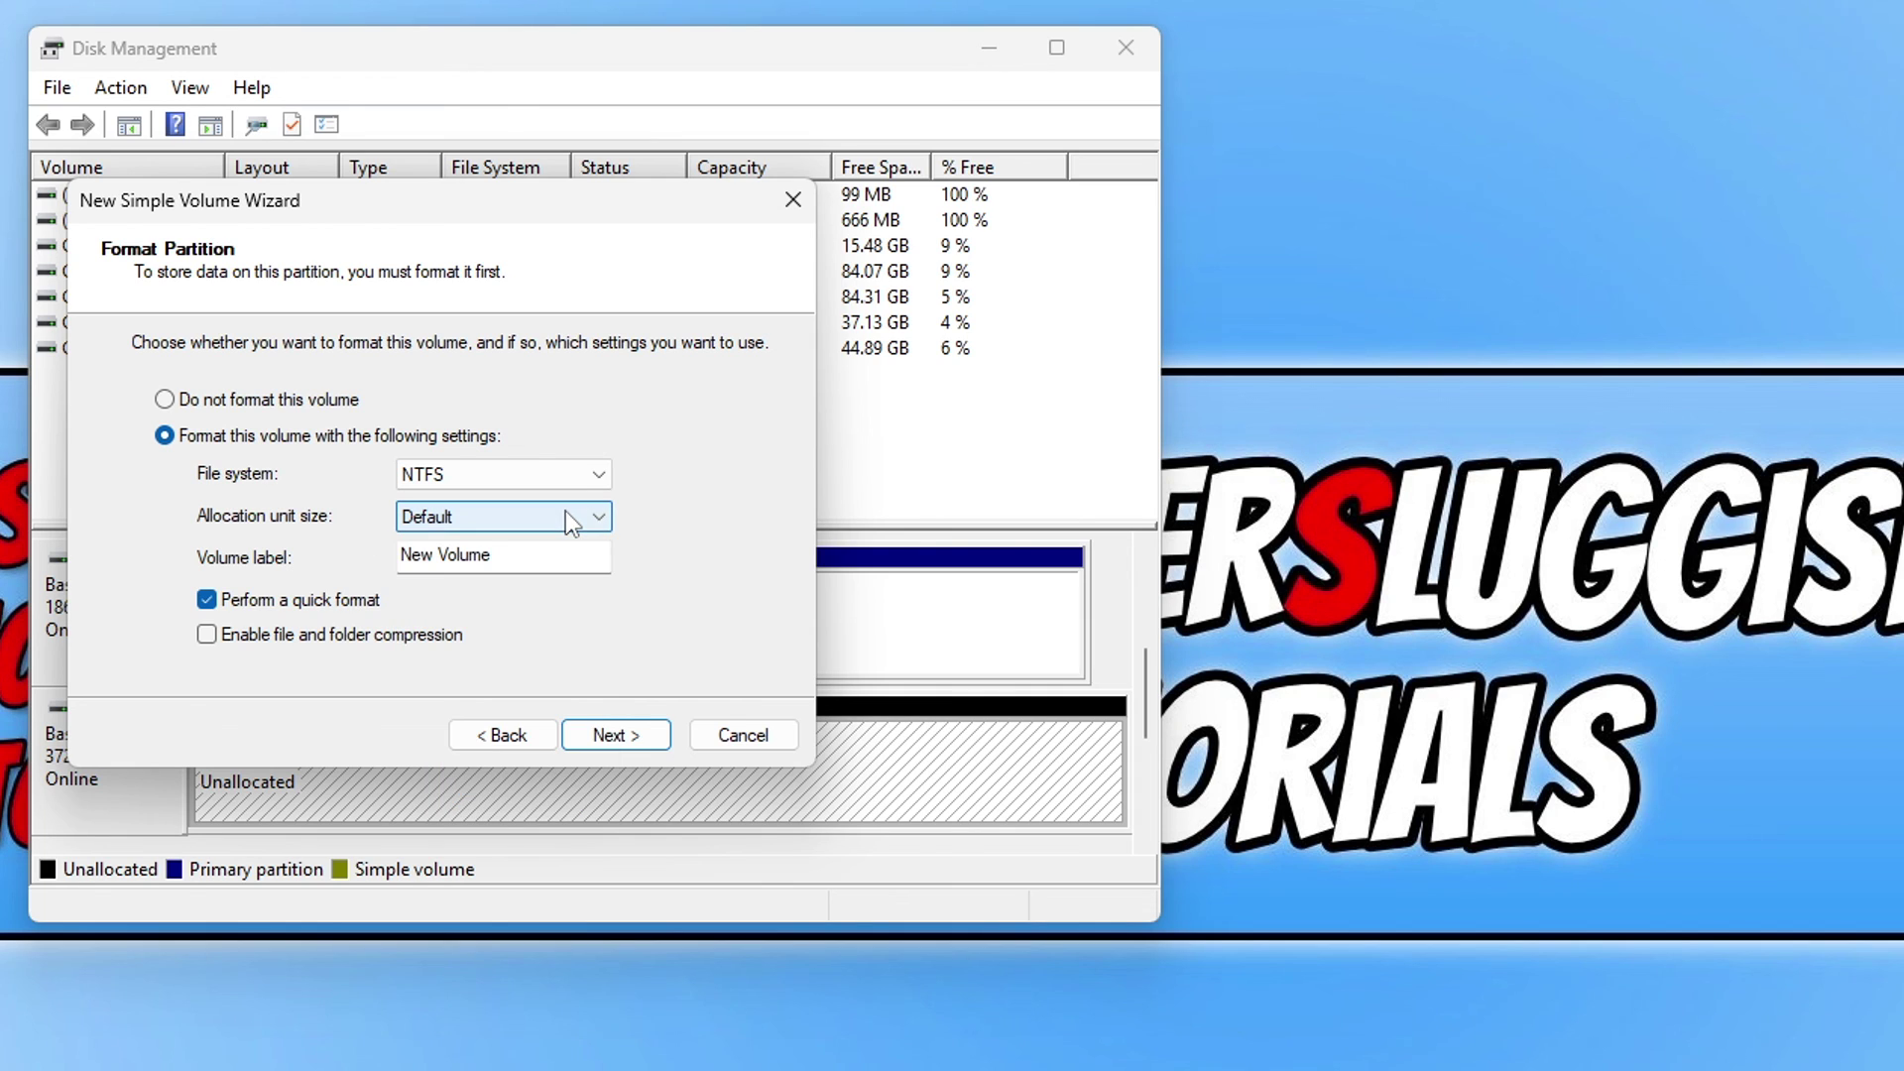
Label the volume 'ComputerSluggish' and finish the wizard to format it
left_click(535, 556)
key("ctrl+a")
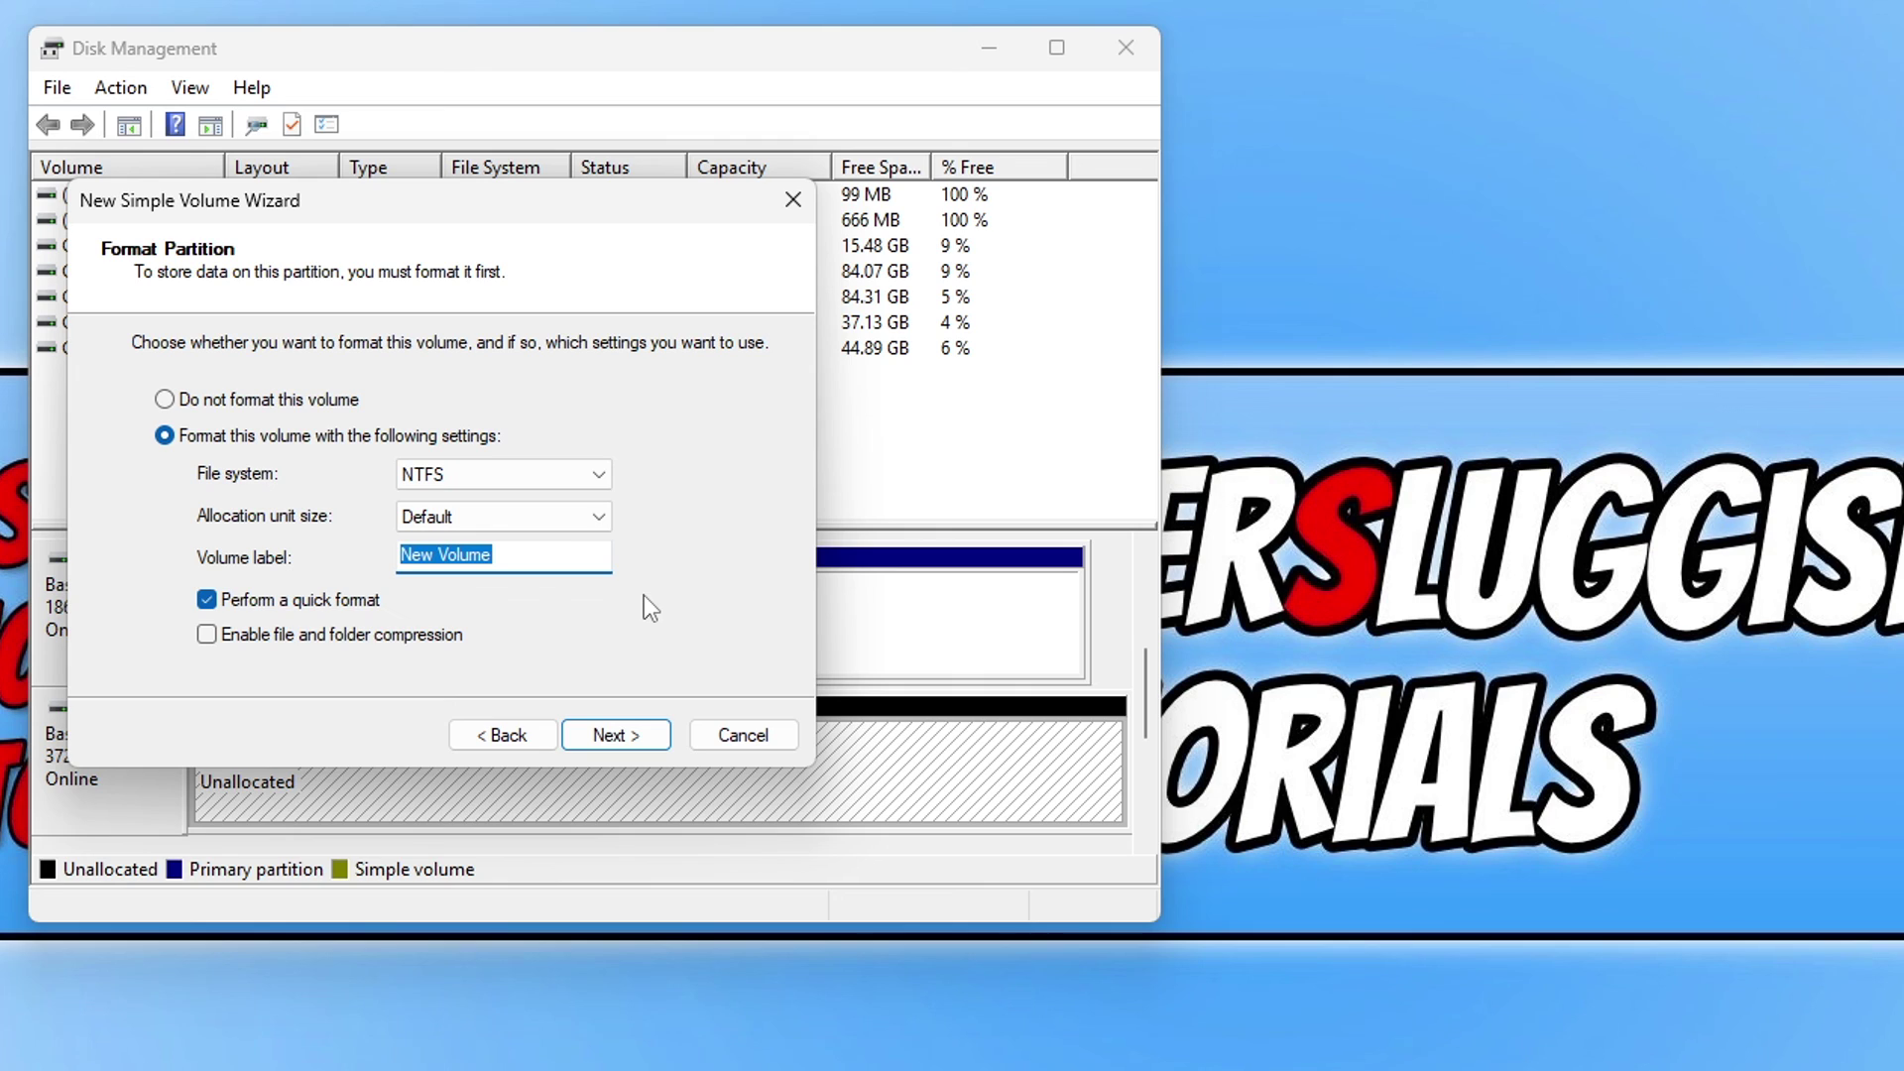
type("Comp")
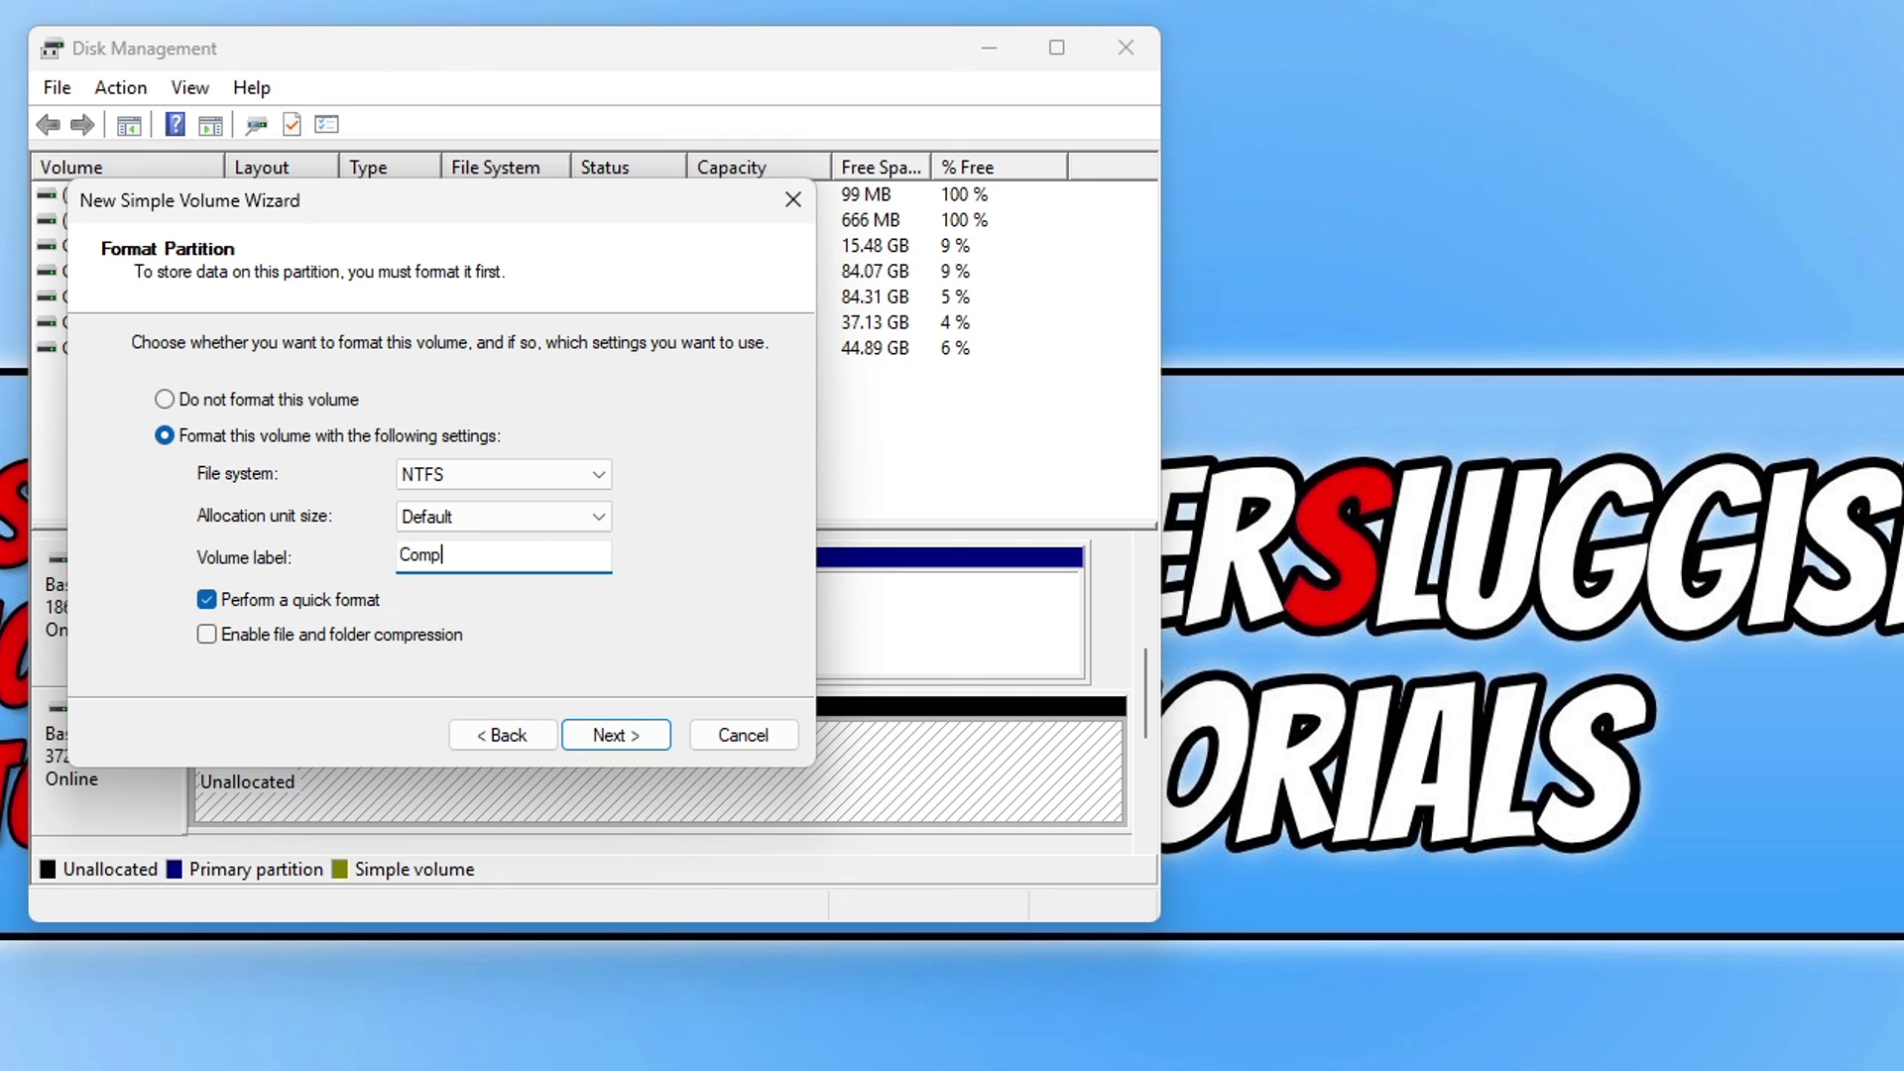
type("uterSluggish")
key("BackSpace")
key("BackSpace")
type("sh")
left_click(600, 737)
left_click(605, 737)
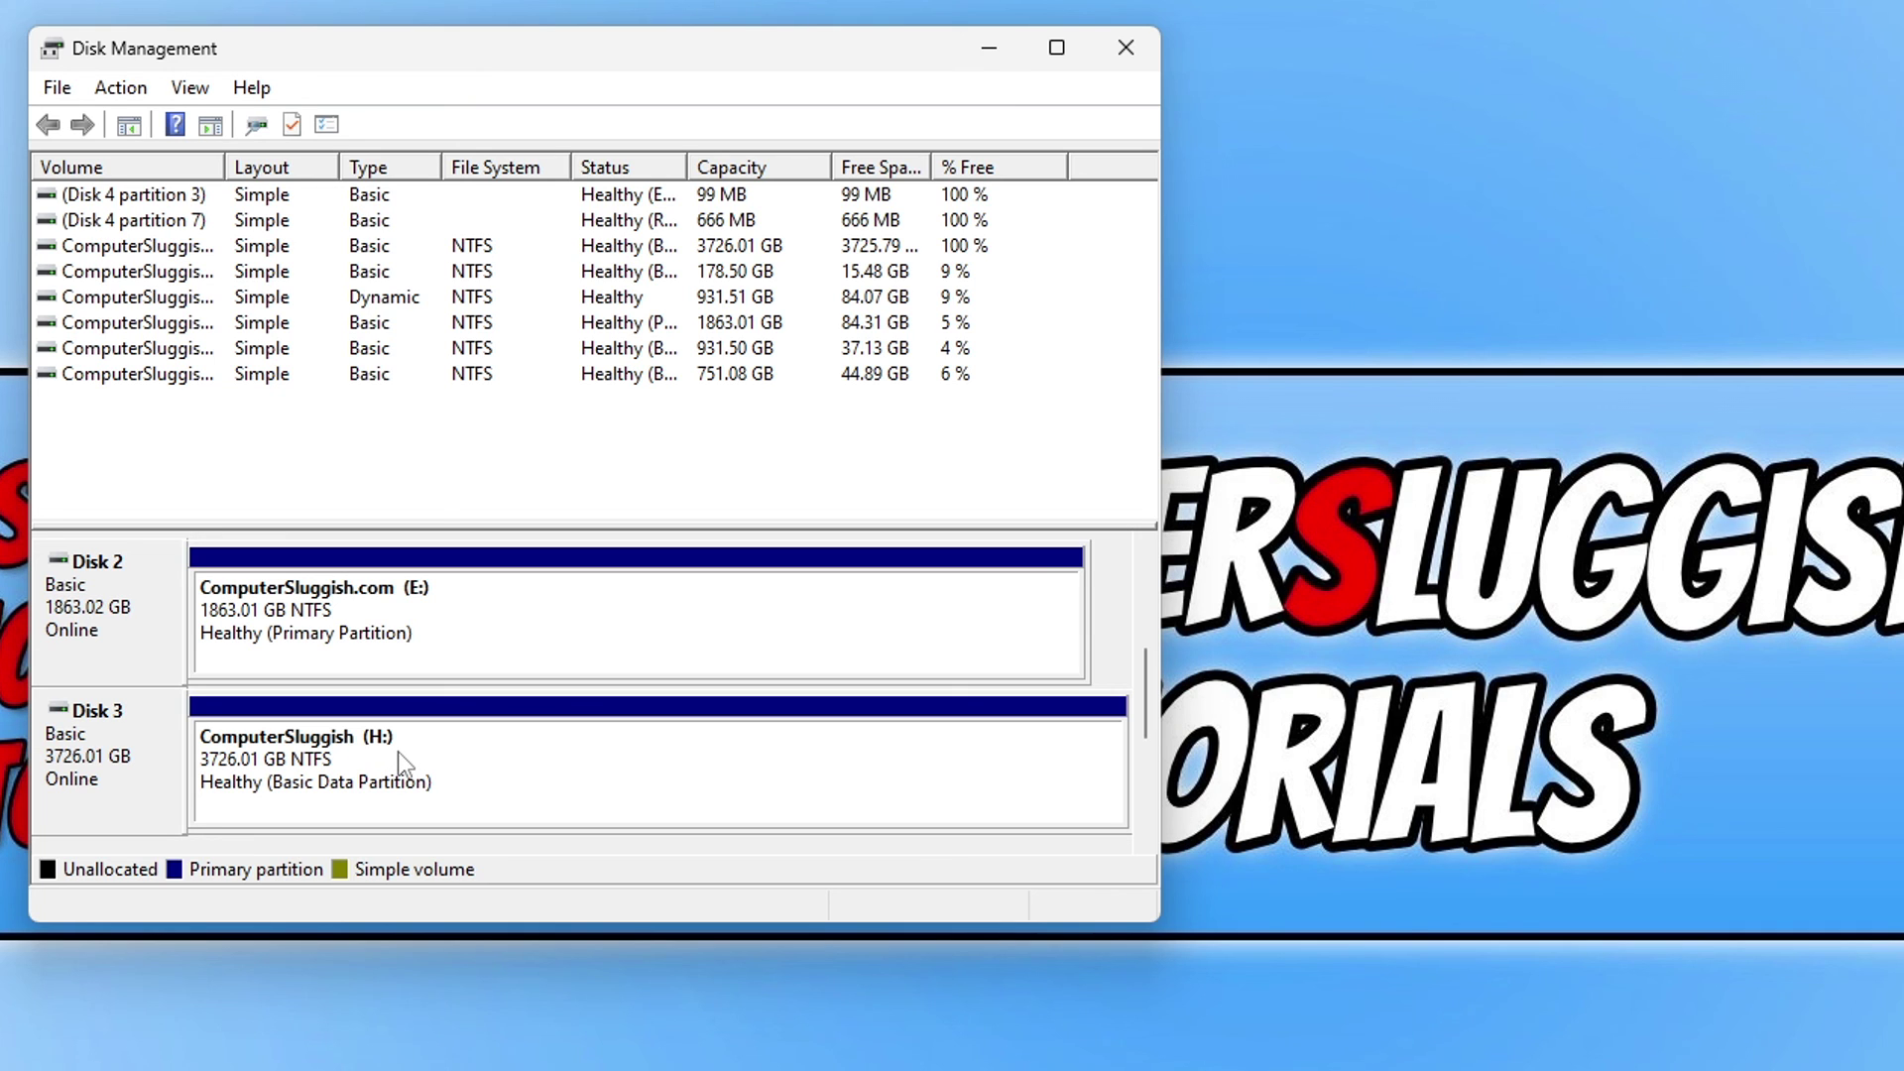
Open the ComputerSluggish (H:) drive in File Explorer
key("super+e")
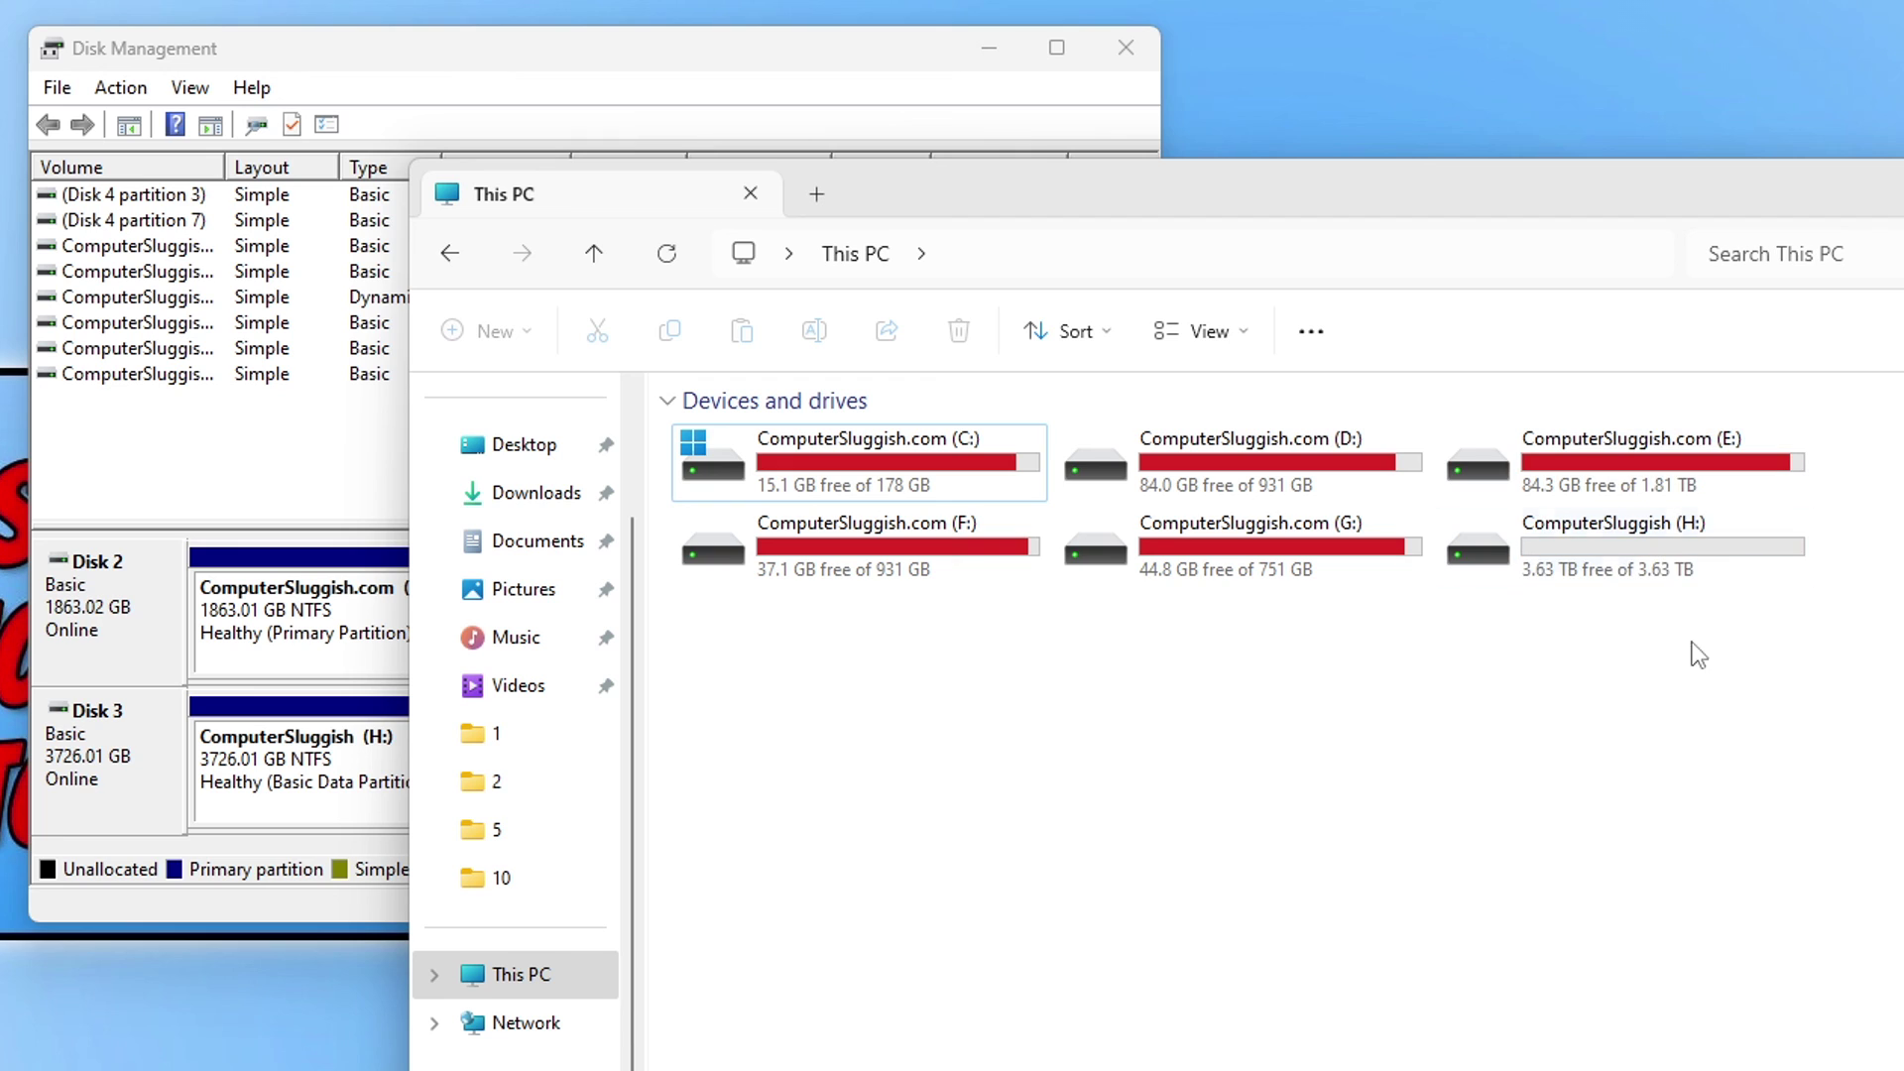
left_click_drag(1449, 654, 1379, 620)
double_click(1641, 573)
Create a blank 'New OpenDocument Text.odt' file in the drive with its default name
right_click(992, 589)
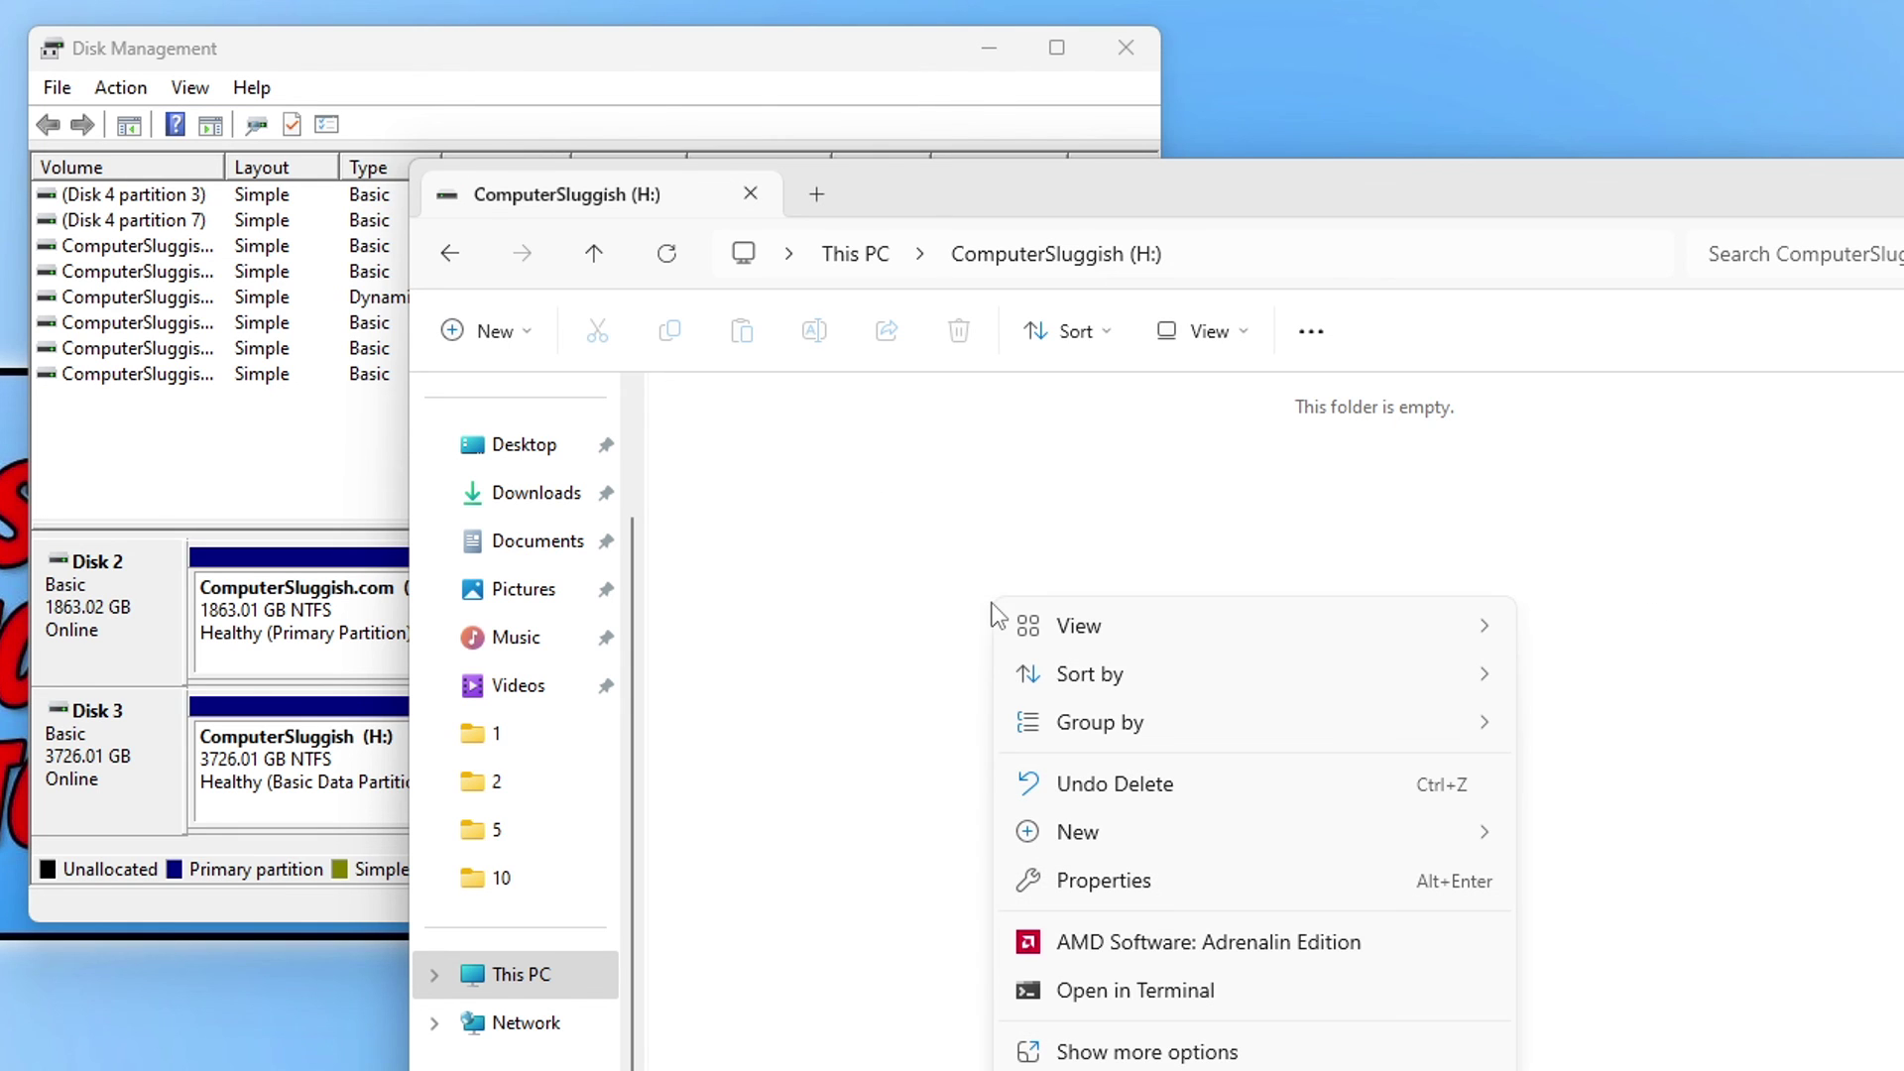
mouse_move(1212, 850)
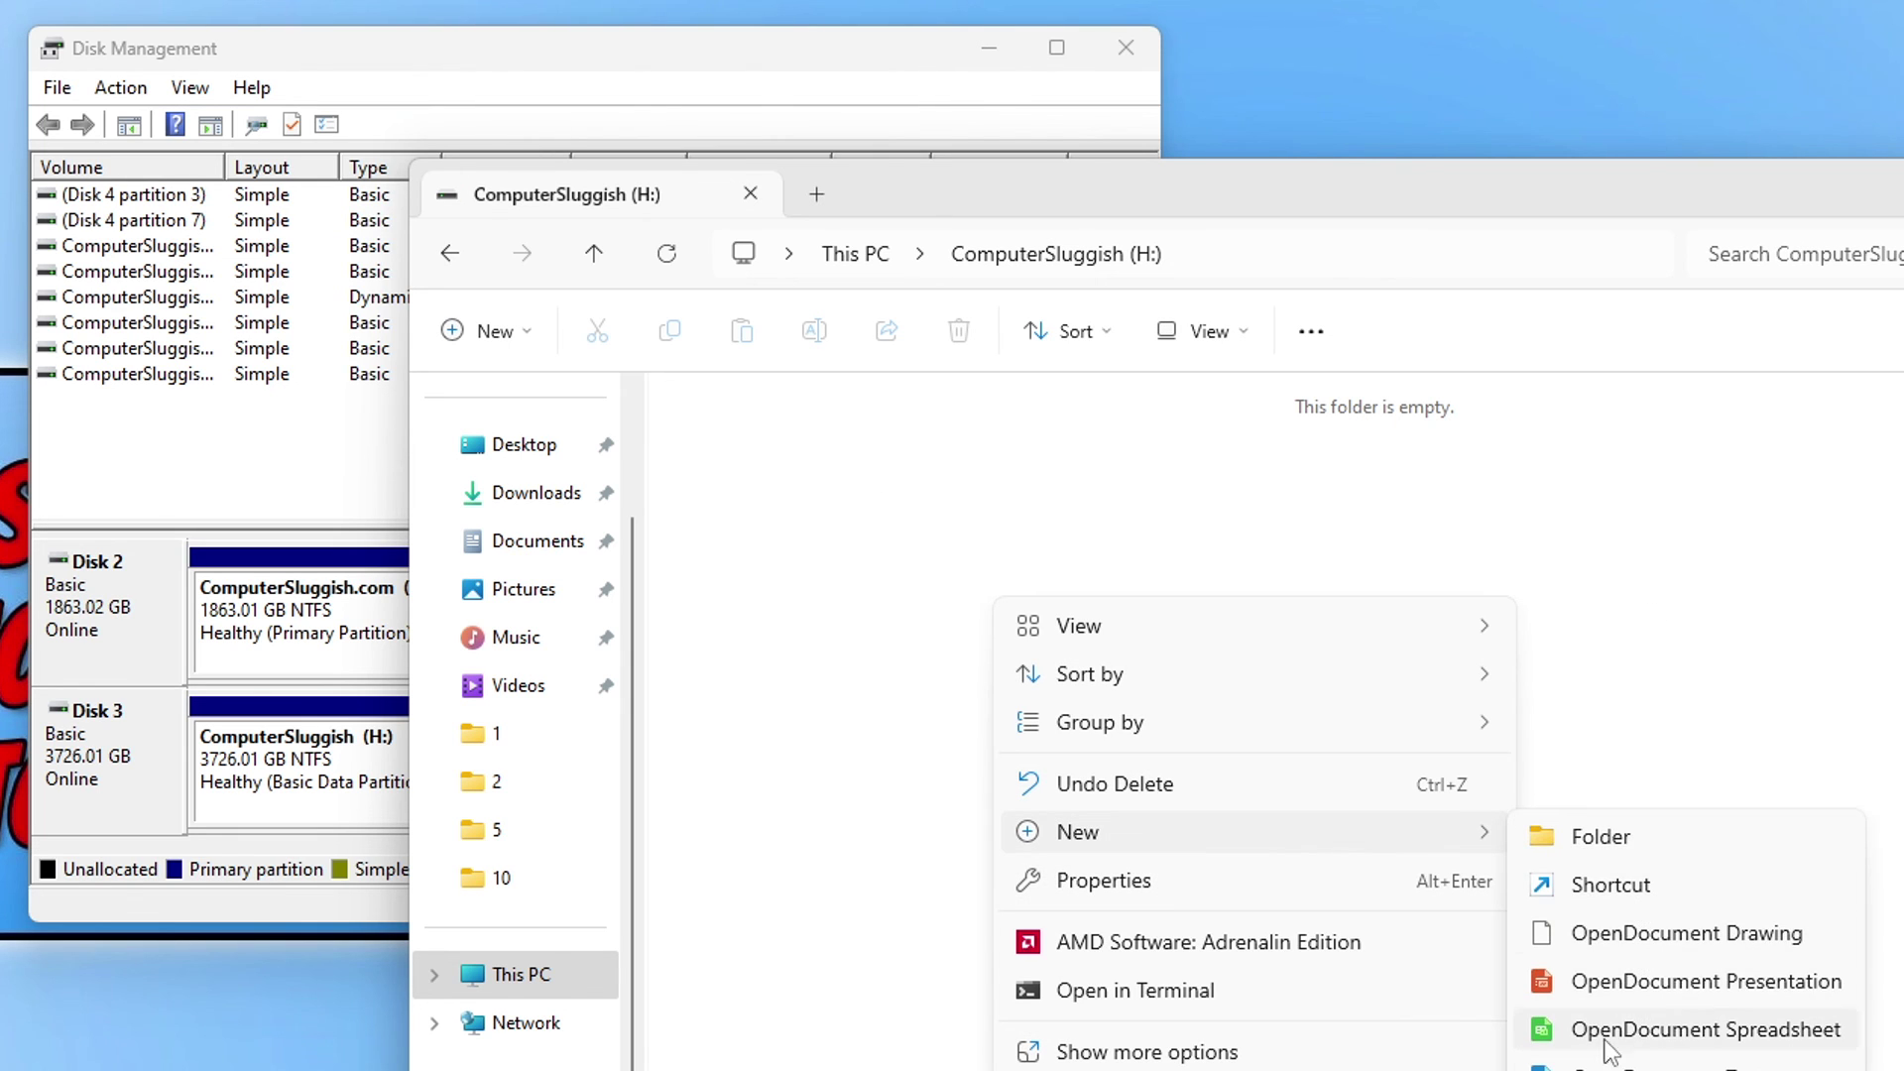
left_click(1676, 1067)
left_click(1092, 637)
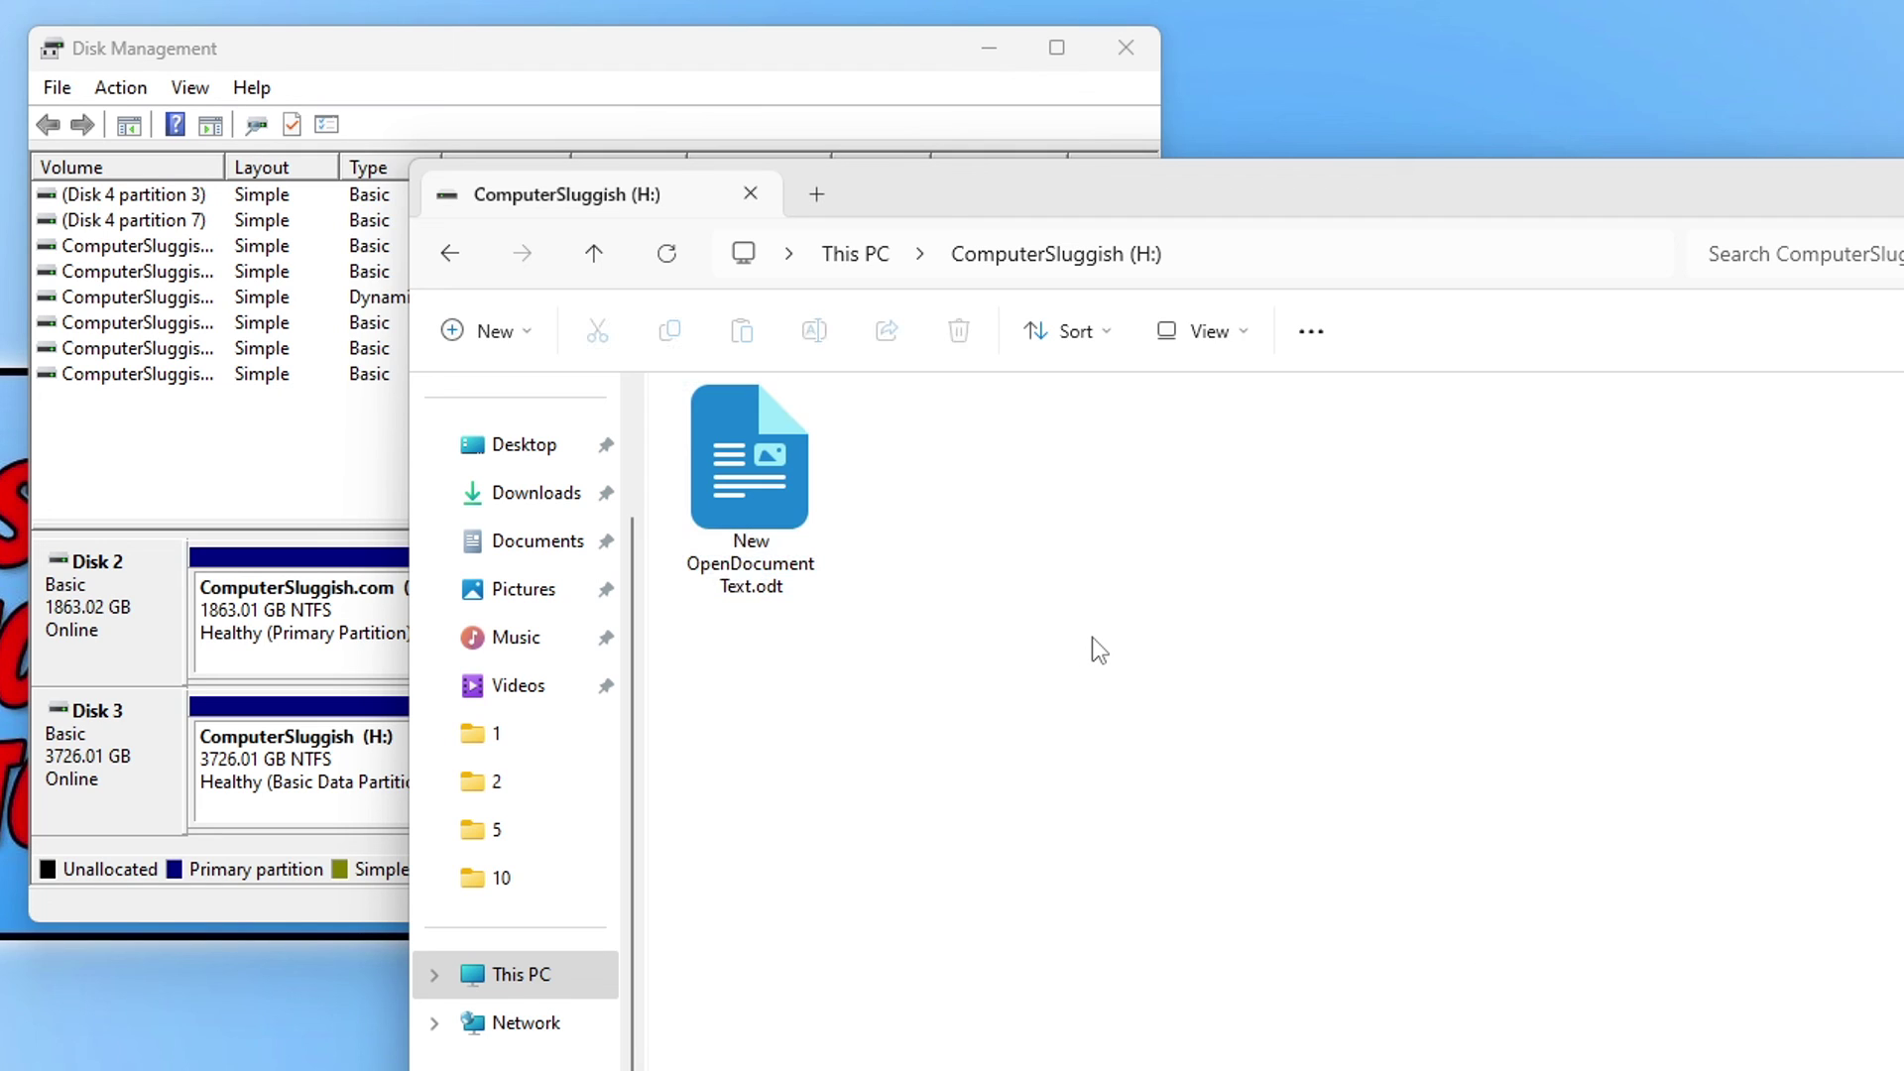